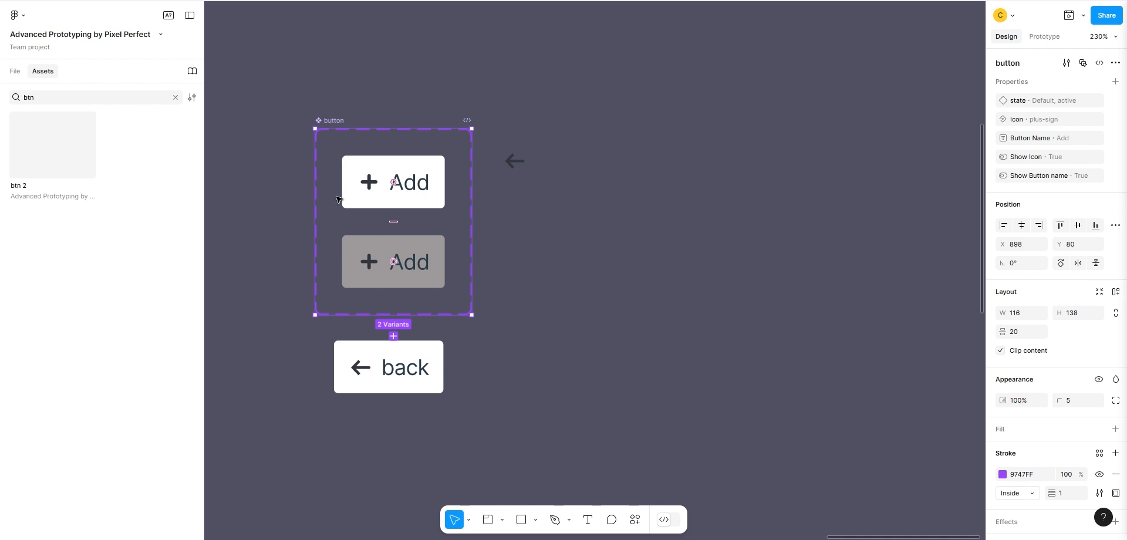
# Examine the button component's two variants and the properties of the back instance below them.
pyautogui.click(386, 170)
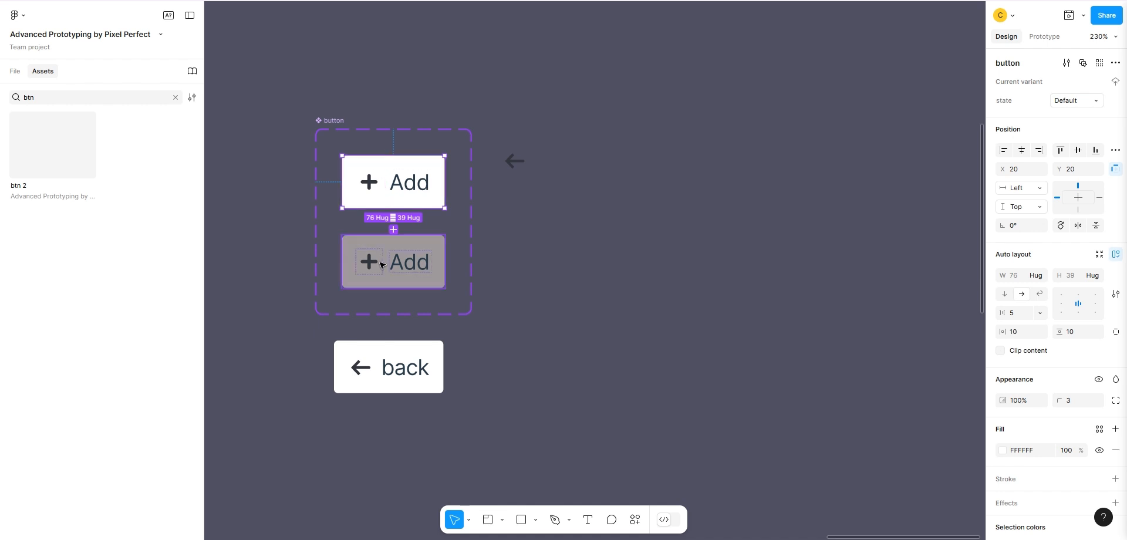
pyautogui.click(382, 265)
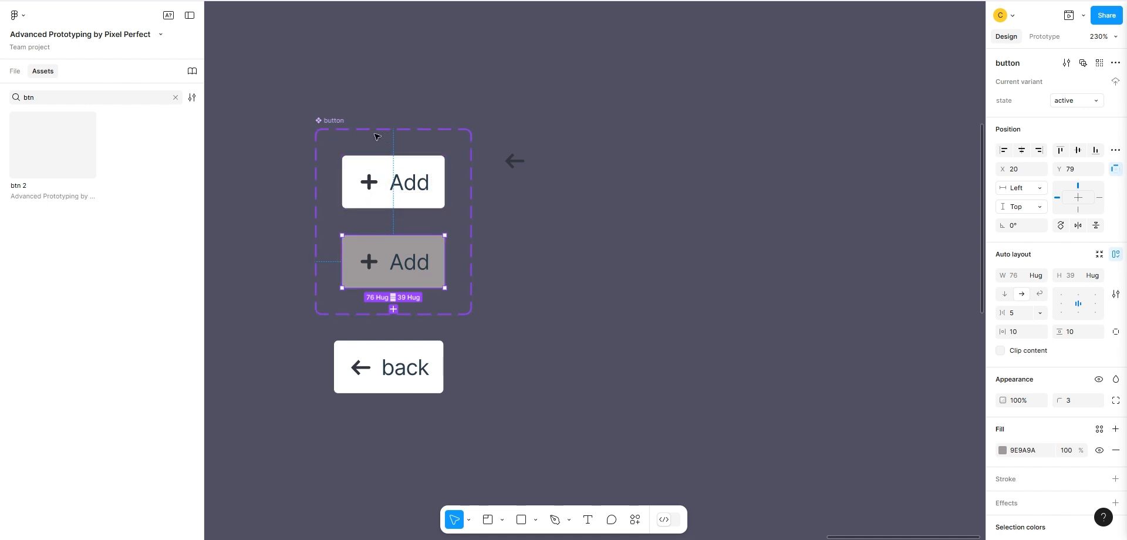
pyautogui.click(420, 354)
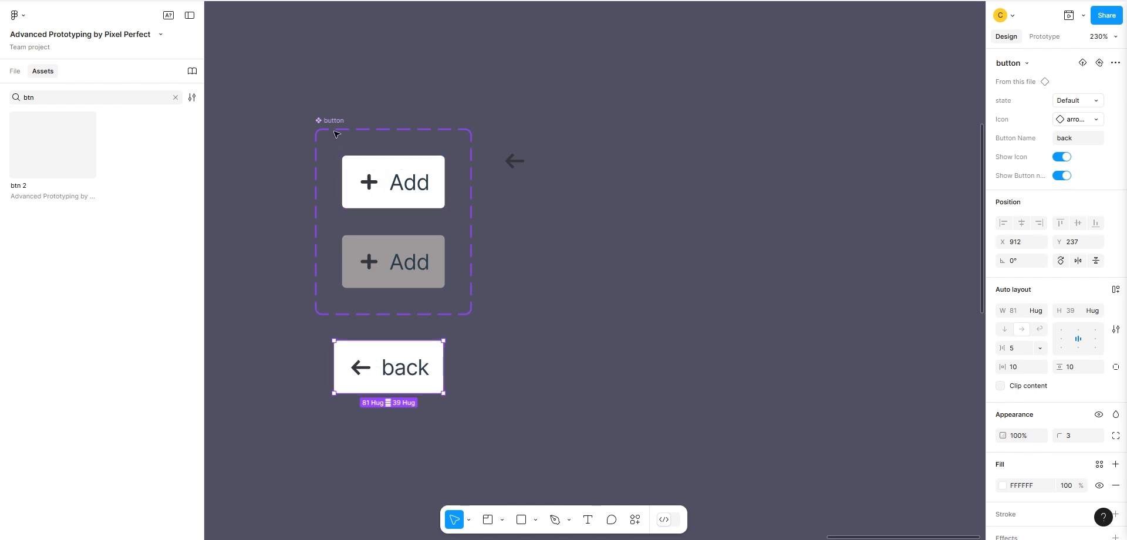
pyautogui.click(405, 194)
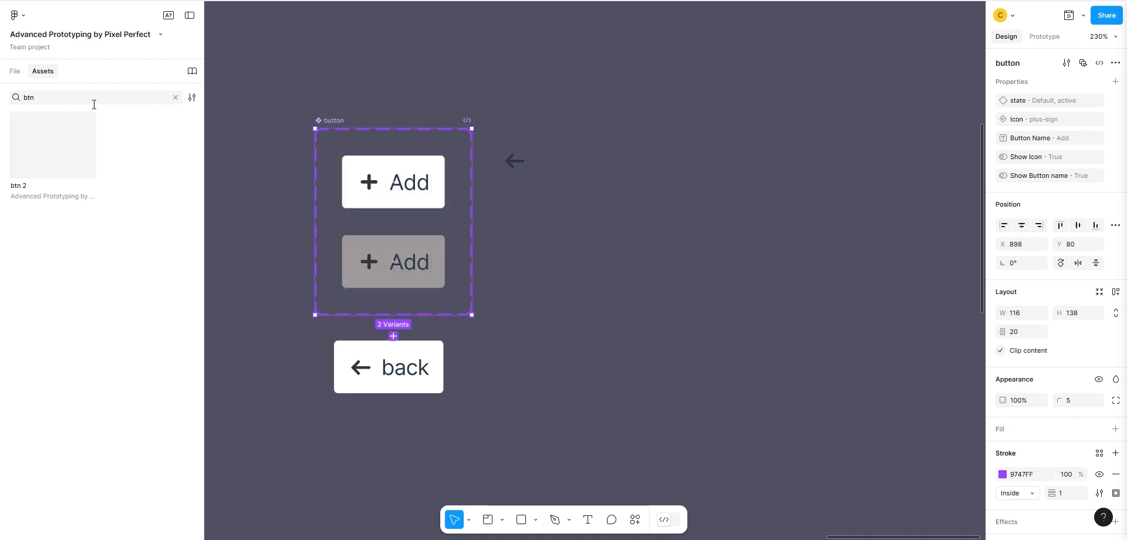
# Find the button component in the assets by searching for "button" and insert an instance of it on the canvas.
pyautogui.click(175, 98)
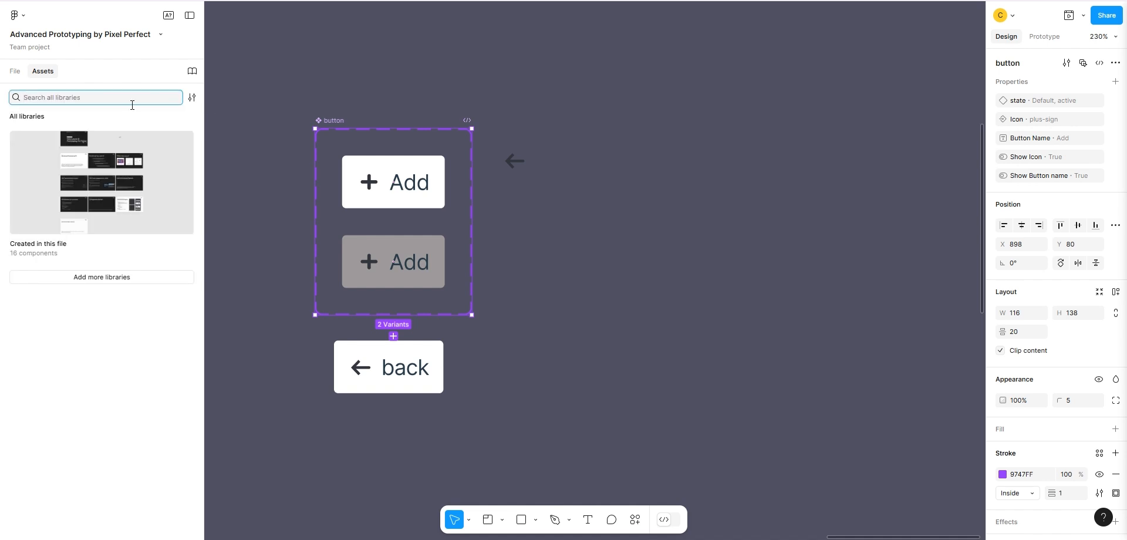
pyautogui.write('button')
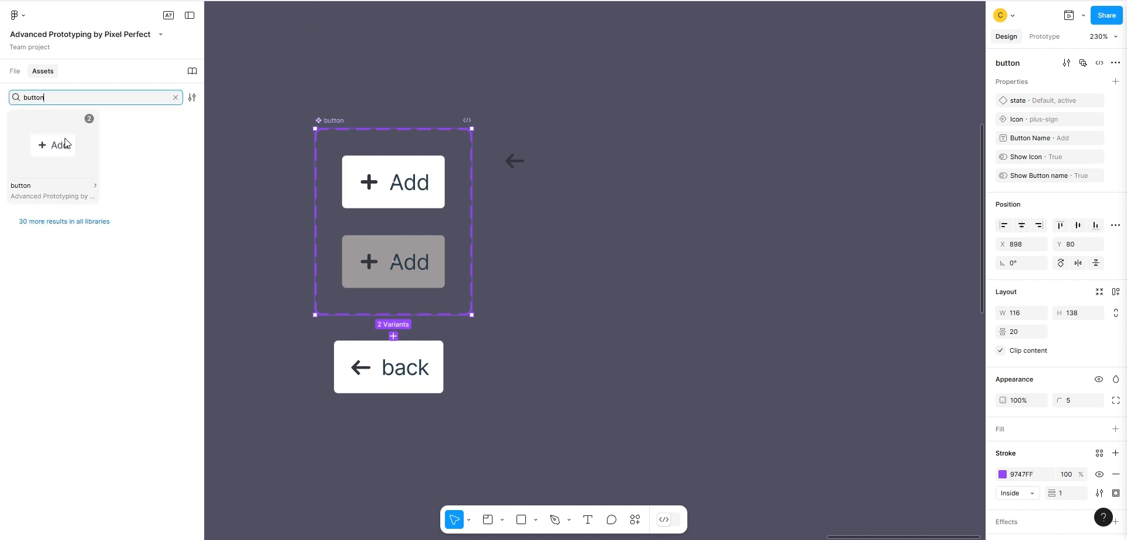
pyautogui.click(67, 136)
pyautogui.click(284, 249)
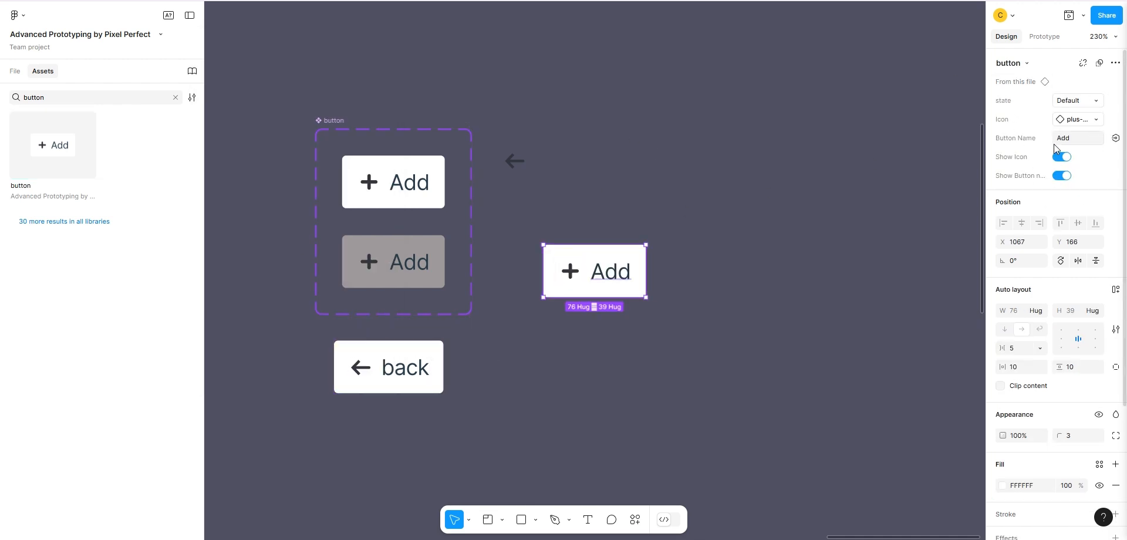
# Set the new instance's button name to "back" and swap its icon to arrow-left.
pyautogui.click(1076, 142)
pyautogui.write('back')
pyautogui.click(1097, 119)
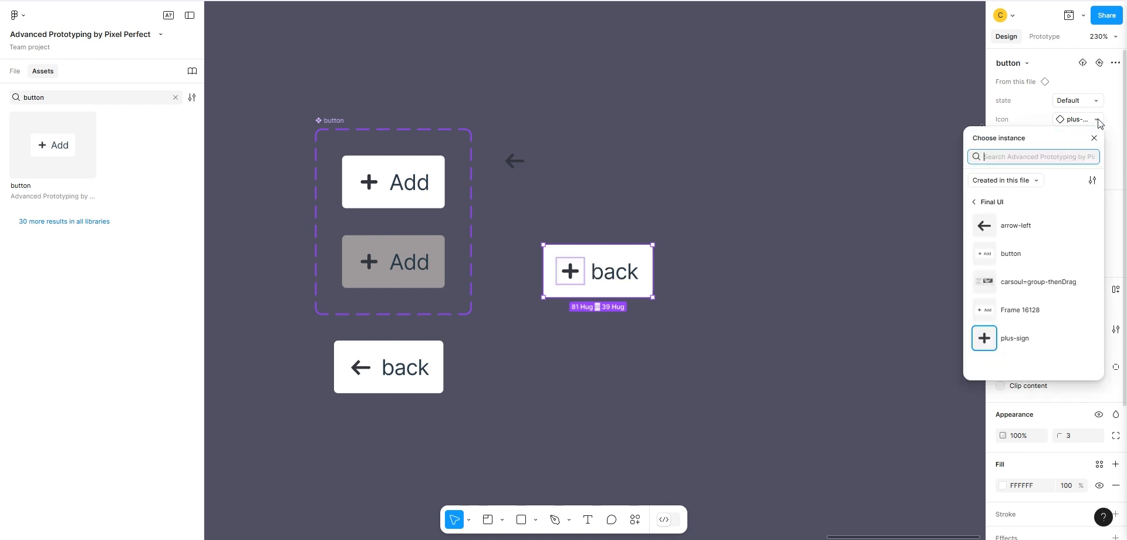
pyautogui.click(1015, 228)
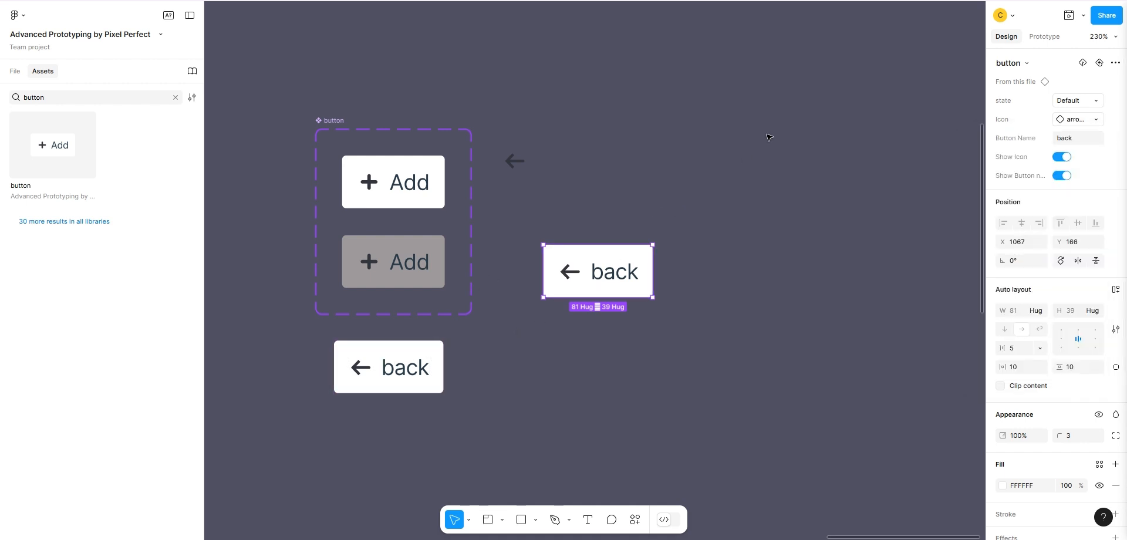
# Hide and restore the new back instance's icon and button name one after the other using its visibility properties.
pyautogui.click(1062, 158)
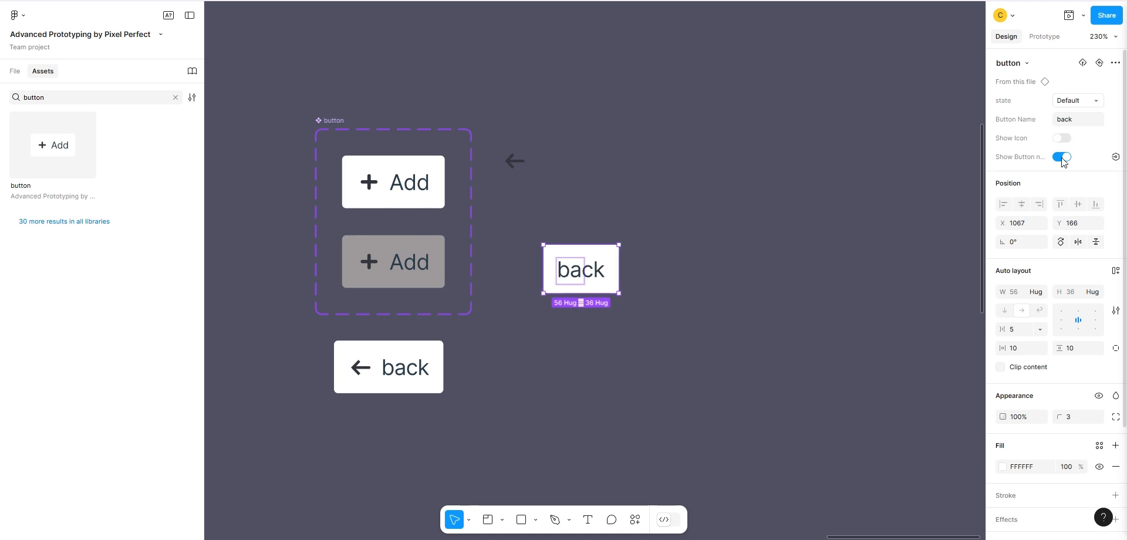
pyautogui.click(1061, 138)
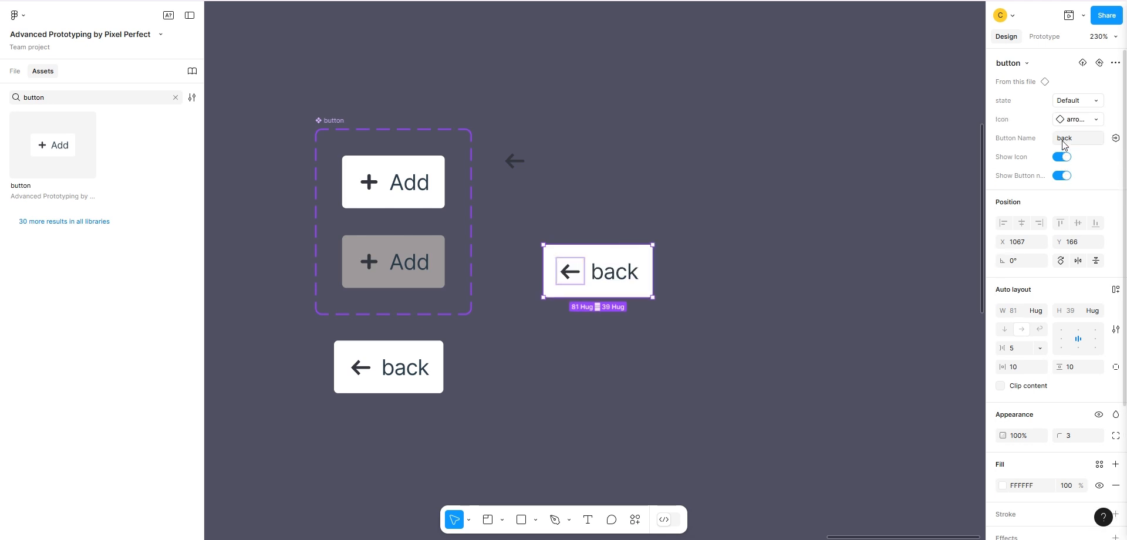
pyautogui.click(1063, 175)
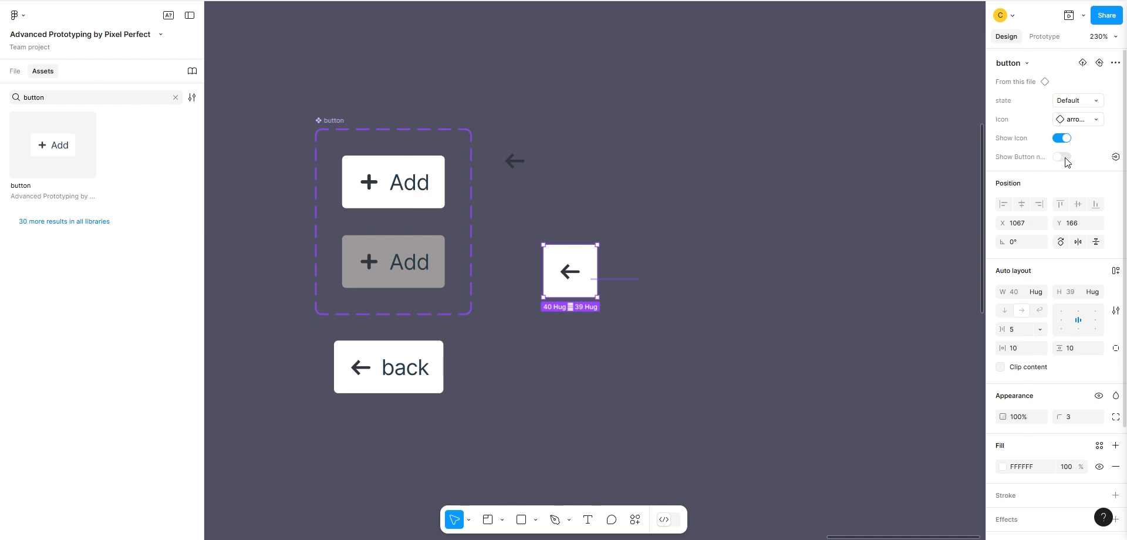
pyautogui.click(1063, 157)
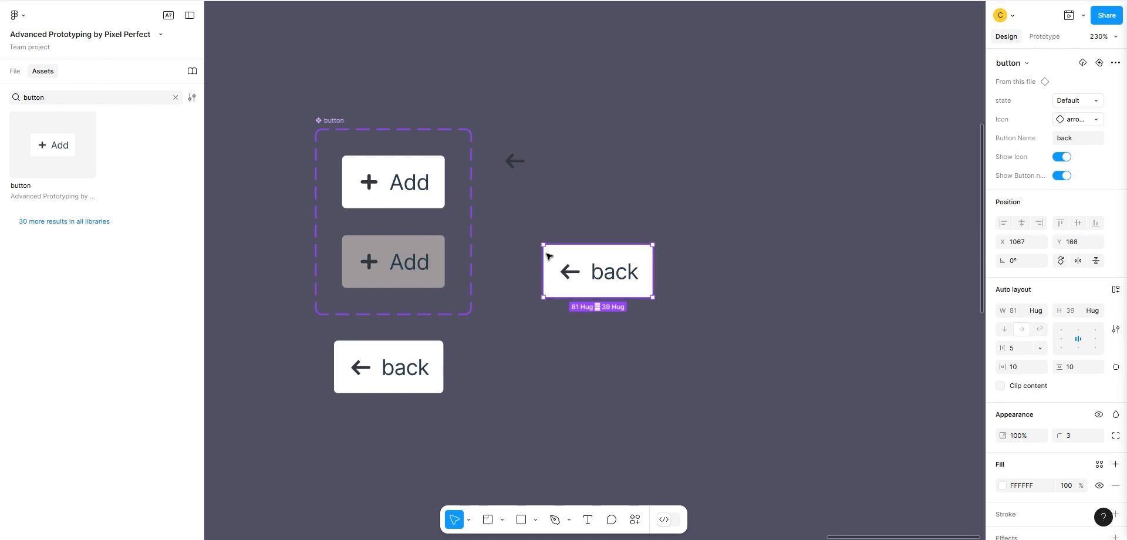
# Delete the back instance beside the button component set.
pyautogui.click(347, 126)
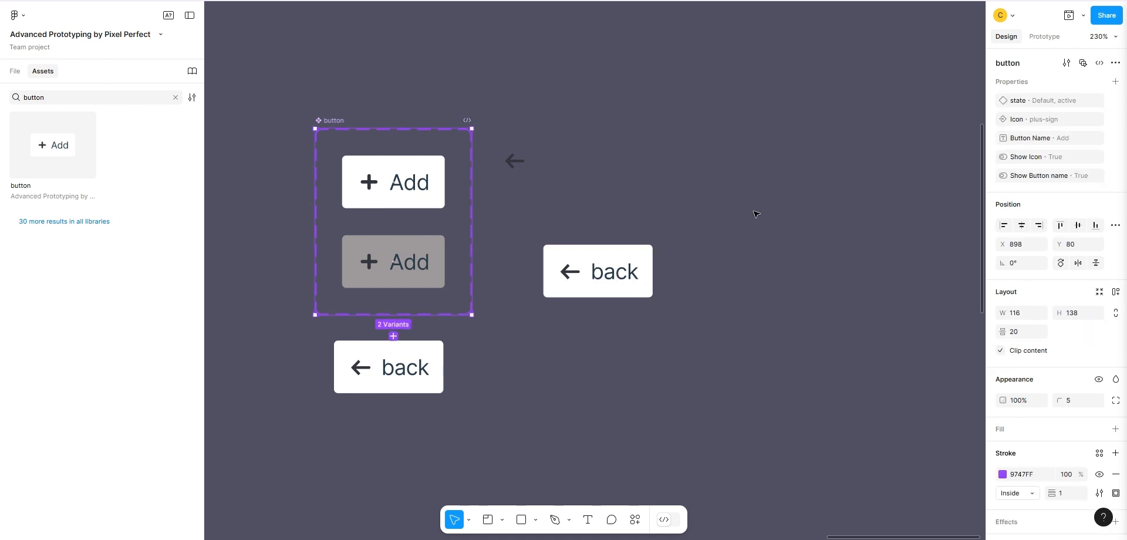
pyautogui.click(644, 165)
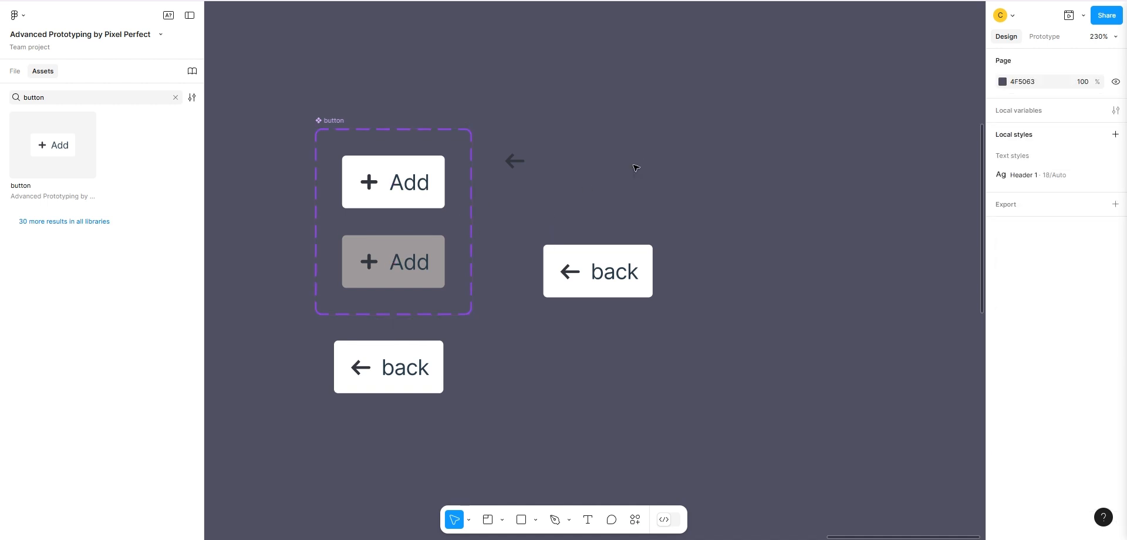
pyautogui.click(603, 267)
pyautogui.press('Delete')
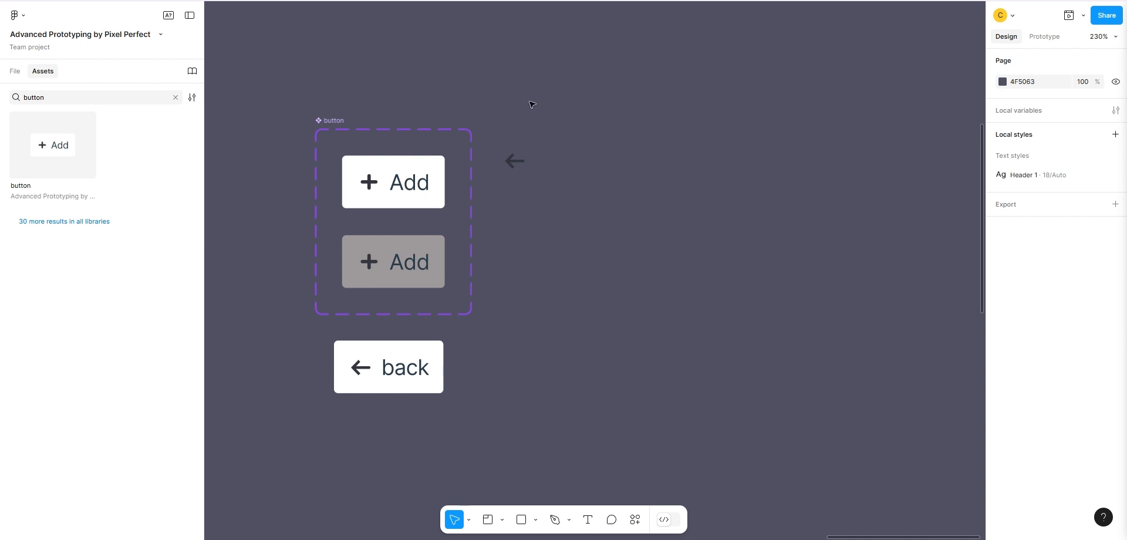
# Create an "Add" text box about 77 × 31 beside the arrow icon and wrap it in an auto layout frame.
pyautogui.press('t')
pyautogui.moveTo(550, 160); pyautogui.dragTo(654, 203)
pyautogui.write('Add')
pyautogui.press('Escape')
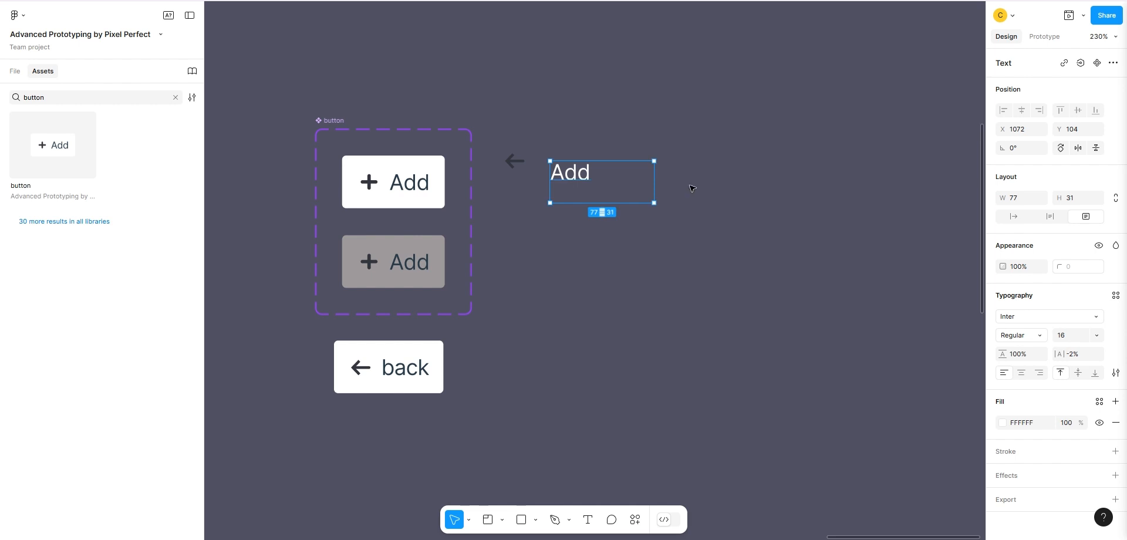
pyautogui.hotkey('shift', 'a')
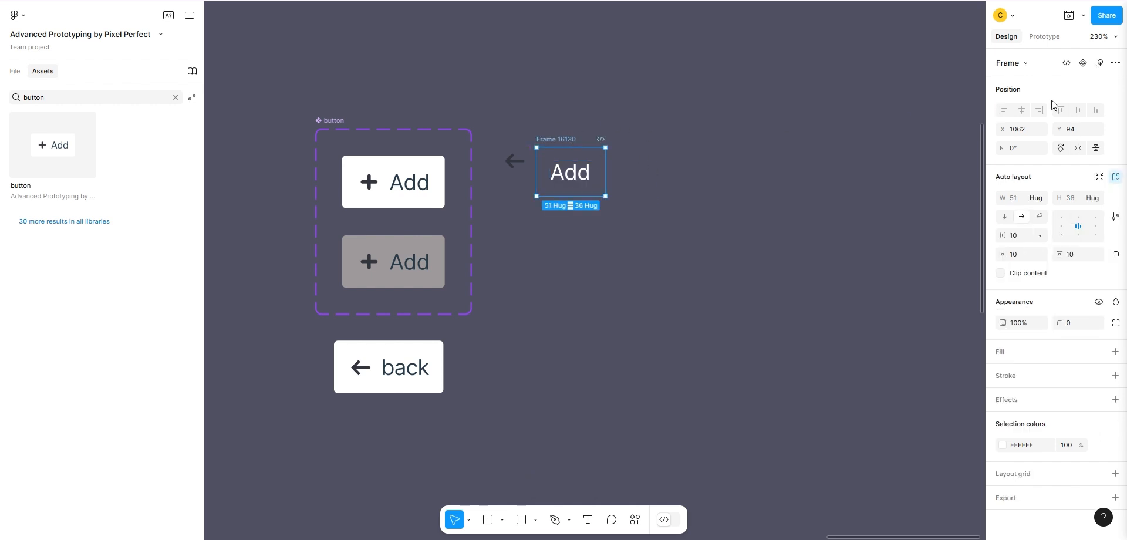
# Turn the Add frame into a component and rename it "btn 2".
pyautogui.click(1083, 63)
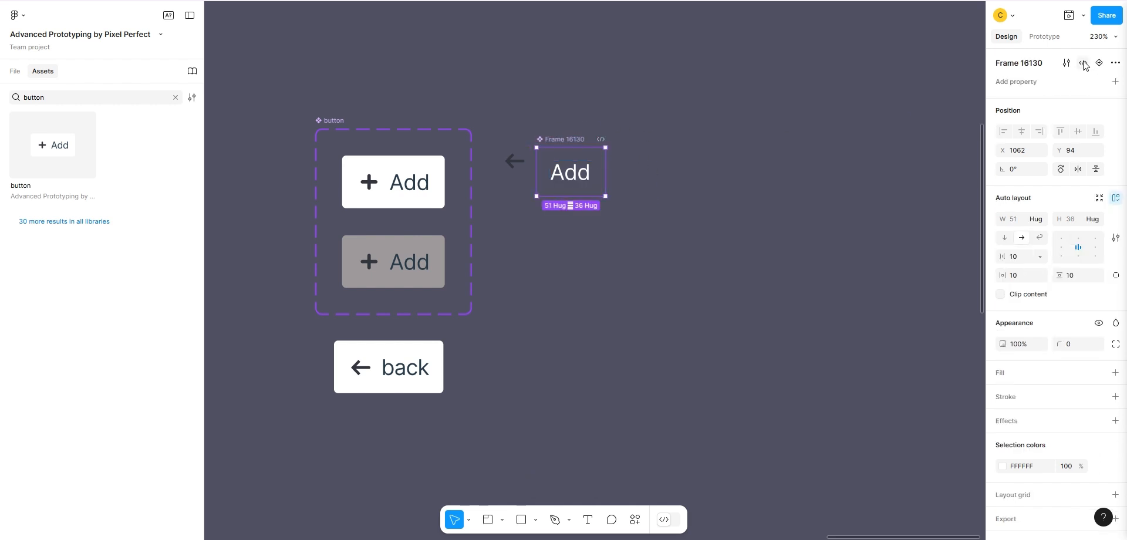
pyautogui.doubleClick(584, 140)
pyautogui.write('btn 2')
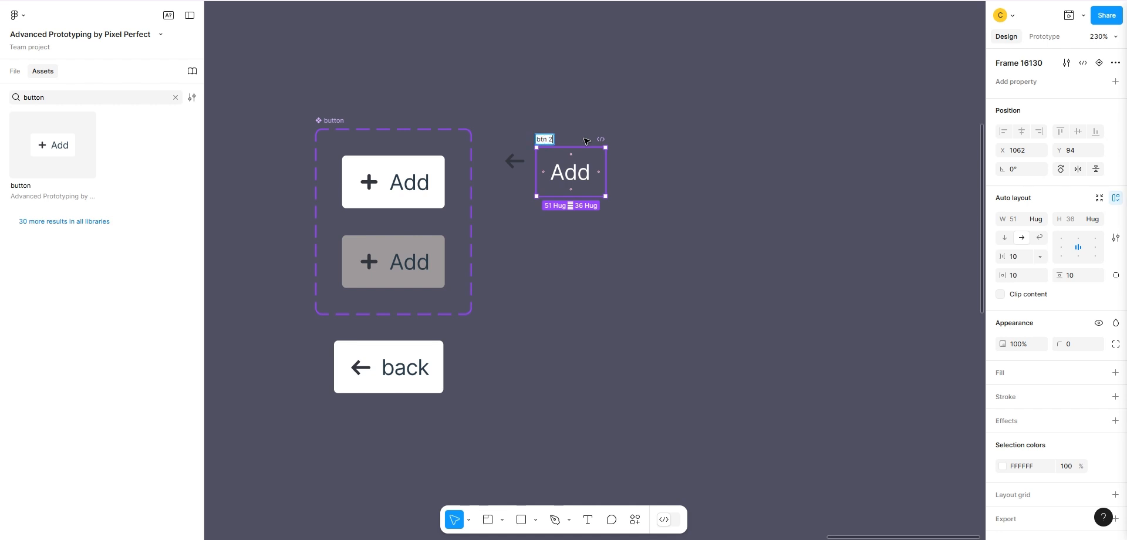
pyautogui.press('Return')
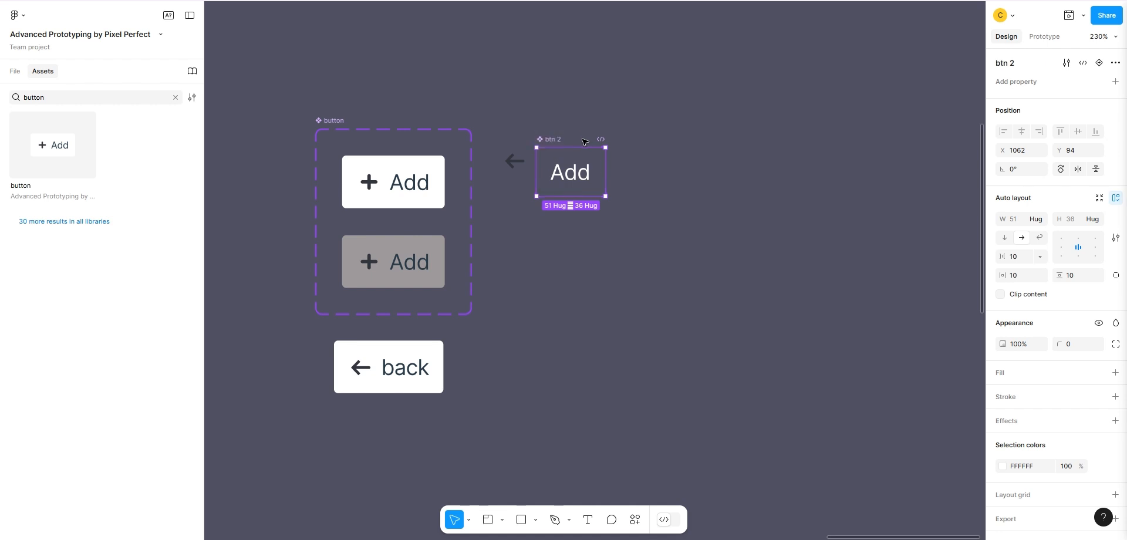
# Give the btn 2 component a white FFFFFF fill and set its Add text colour to dark 231E1E.
pyautogui.click(1115, 373)
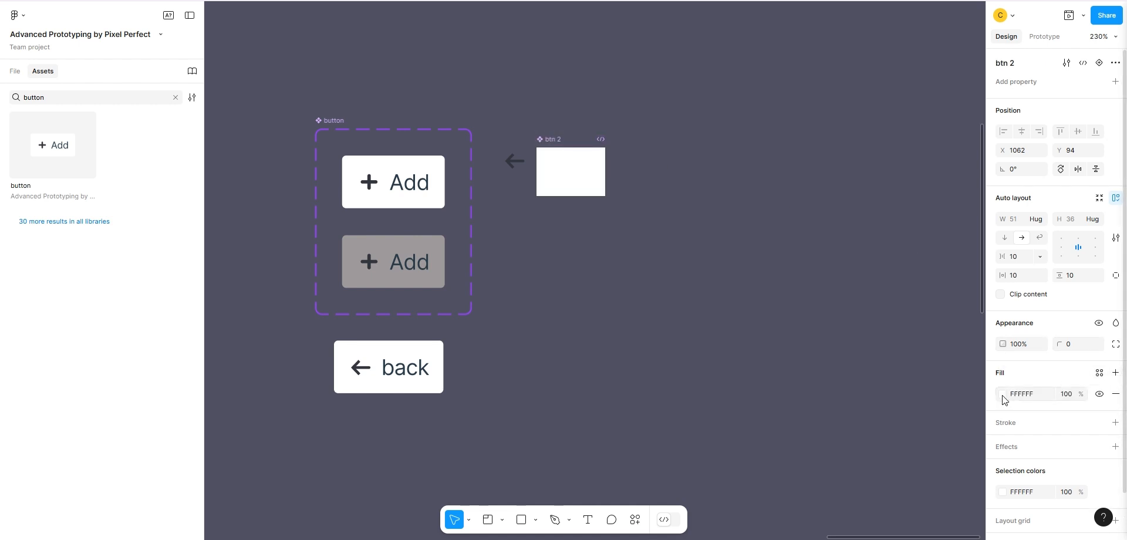
pyautogui.click(1002, 394)
pyautogui.click(584, 172)
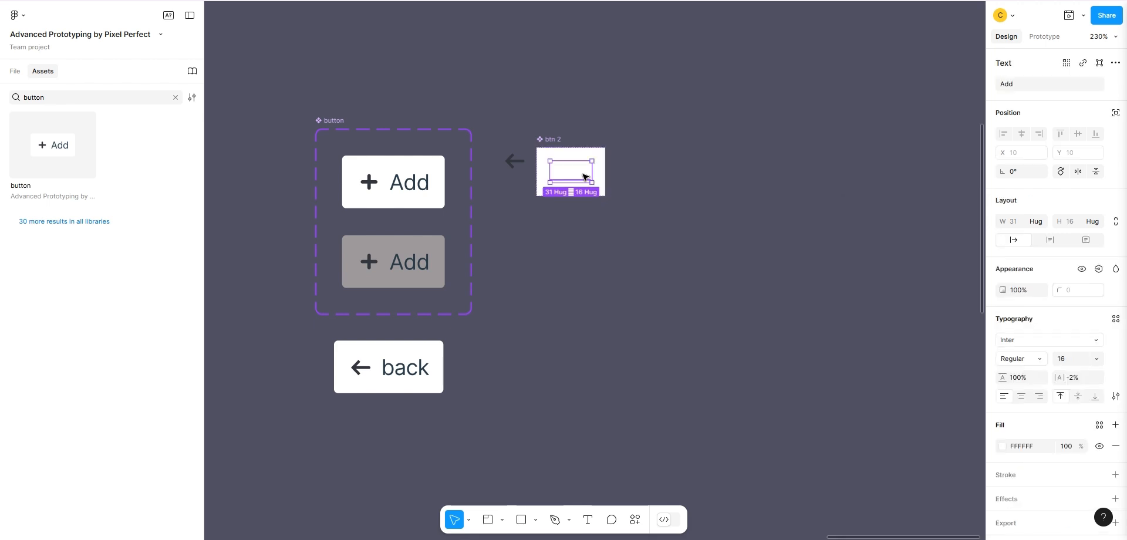
pyautogui.click(1002, 446)
pyautogui.click(864, 368)
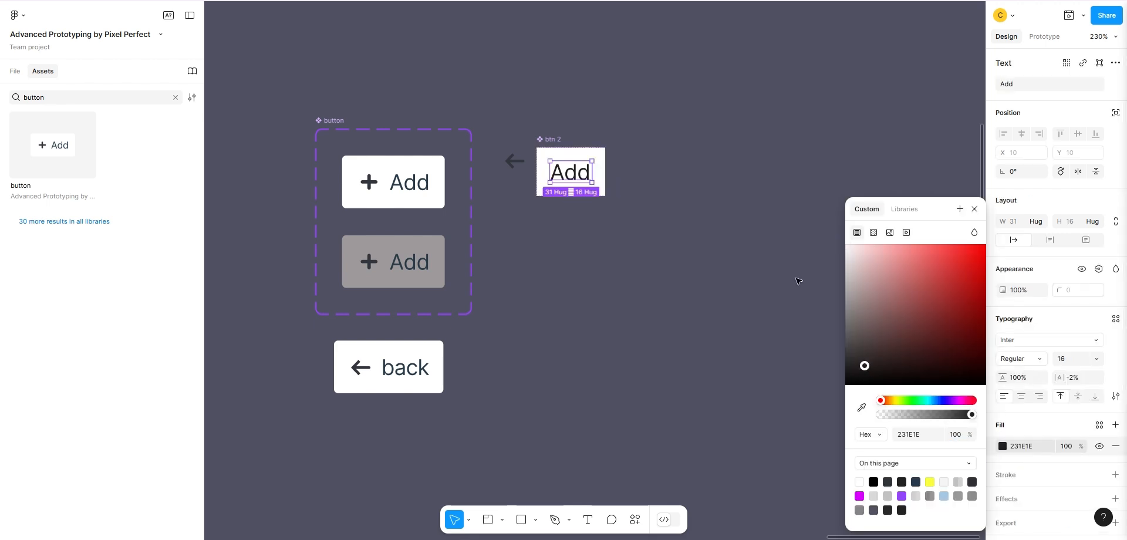
pyautogui.click(555, 140)
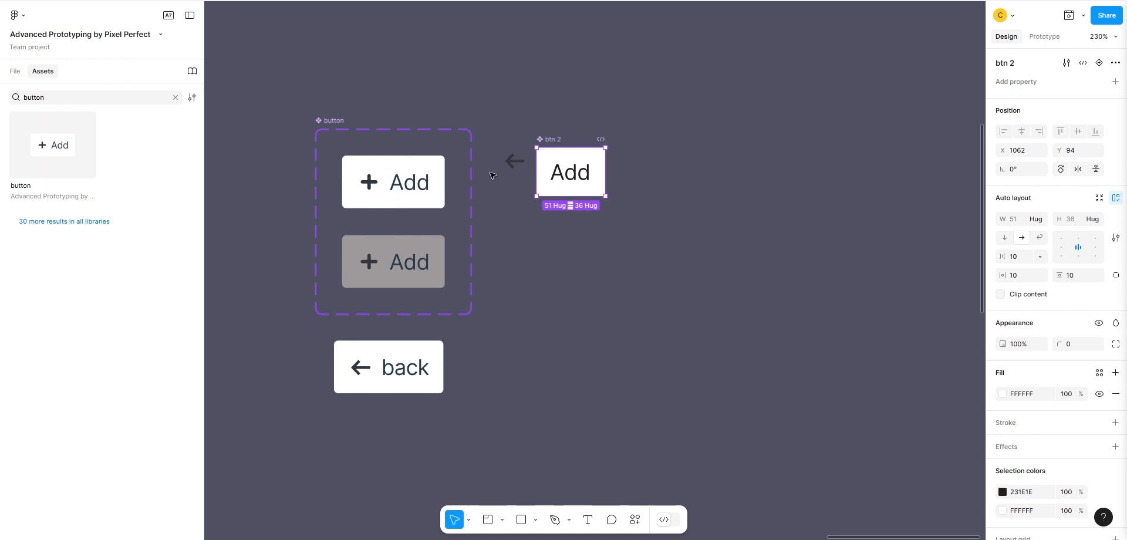
# Search the assets for "plus" and place a plus-sign instance inside btn 2 in front of the Add text.
pyautogui.click(370, 186)
pyautogui.click(369, 186)
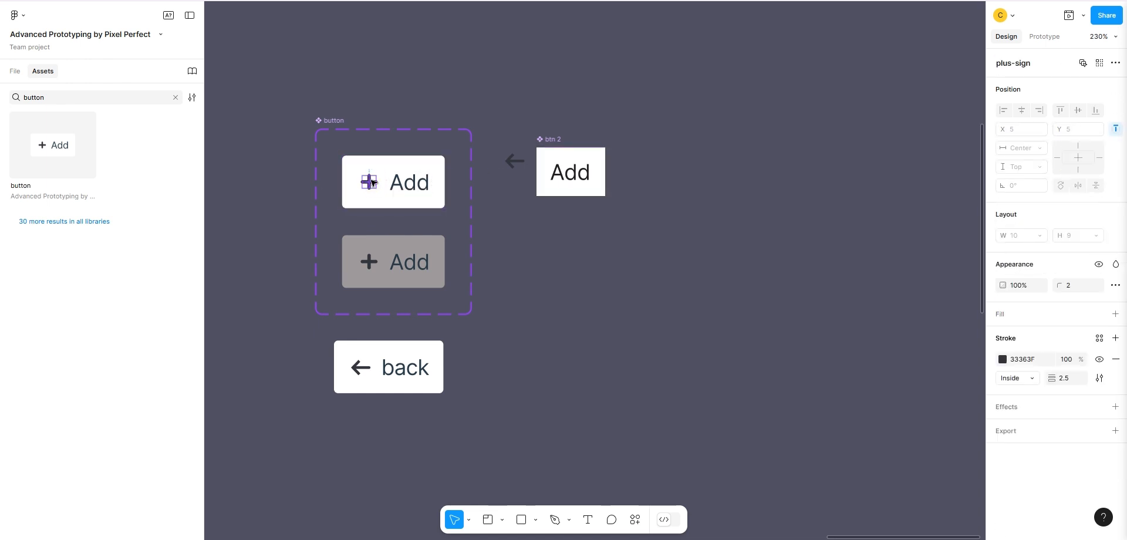
pyautogui.click(175, 97)
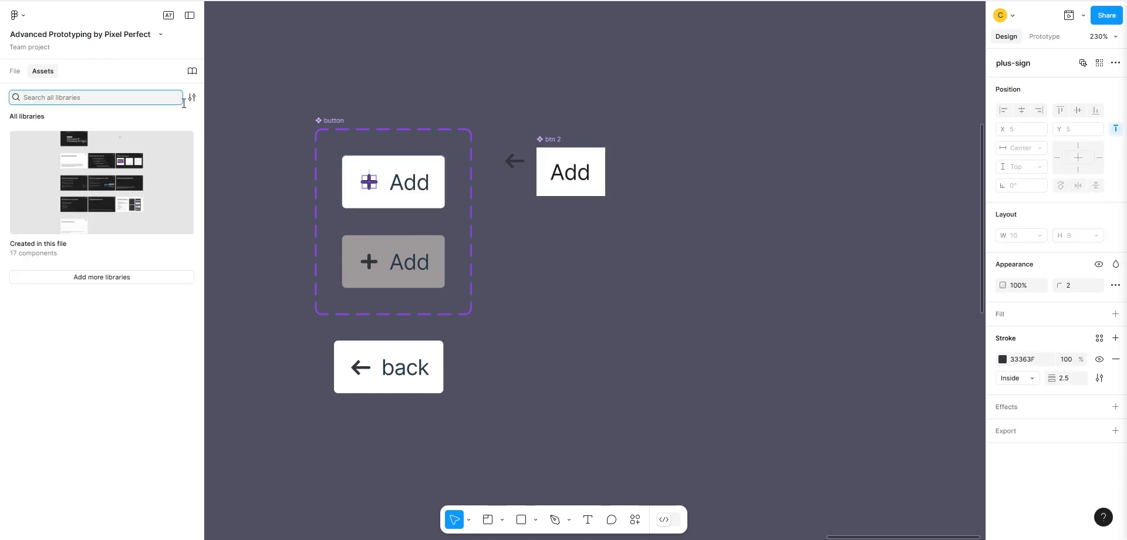
pyautogui.write('plus')
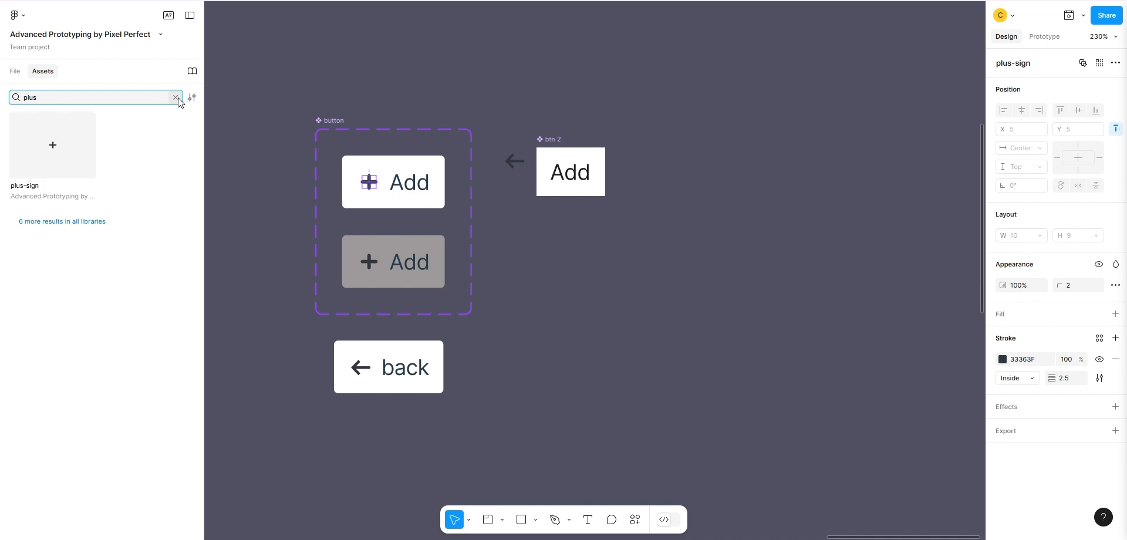
pyautogui.click(70, 146)
pyautogui.click(335, 239)
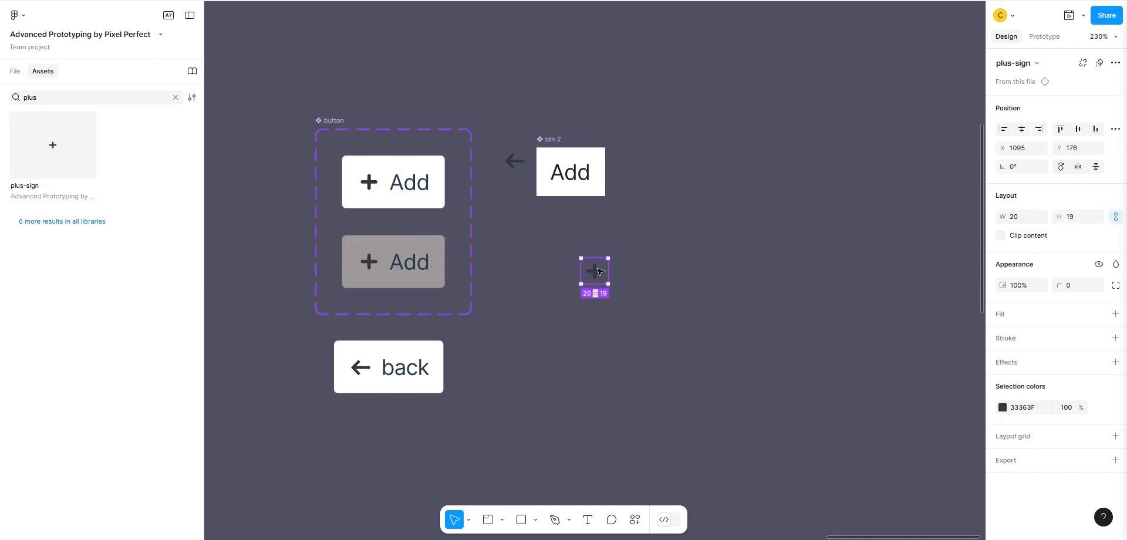
pyautogui.moveTo(596, 274); pyautogui.dragTo(560, 174)
pyautogui.click(578, 143)
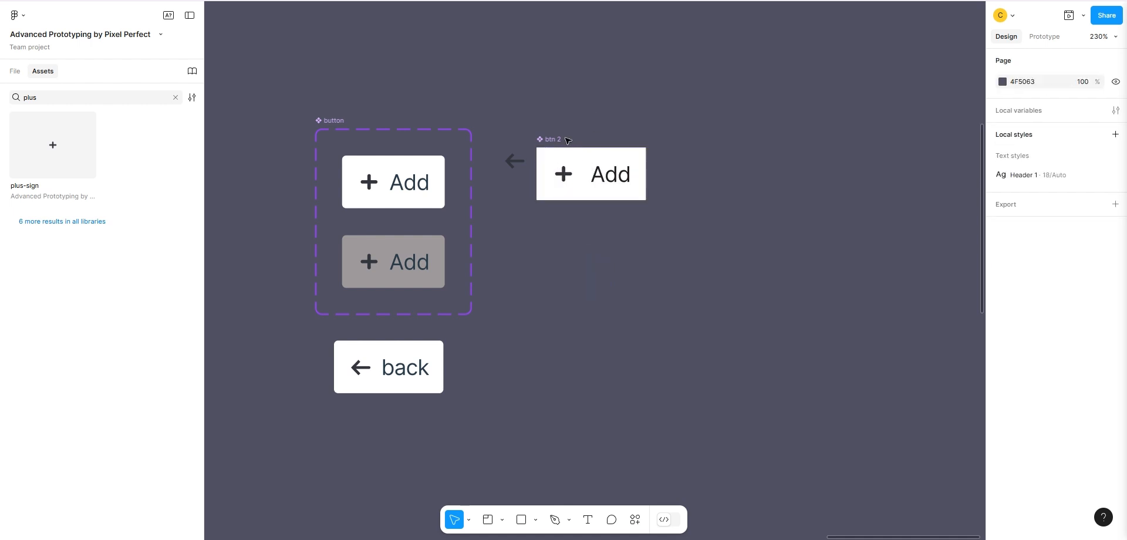
# Convert btn 2 into a component set with two variants, positioned clear of the arrow icon.
pyautogui.click(563, 142)
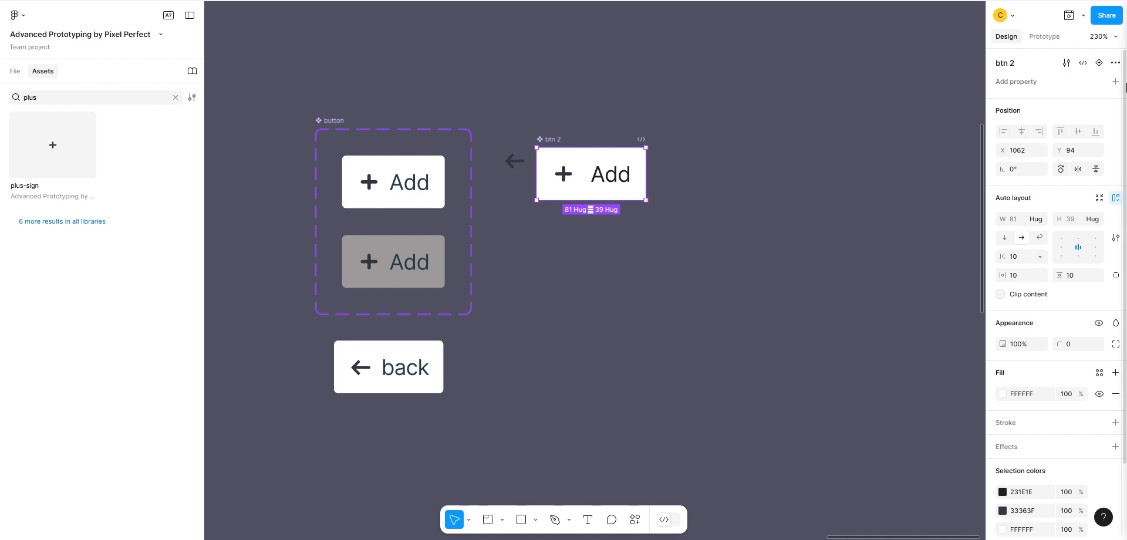
pyautogui.click(1115, 81)
pyautogui.click(1086, 118)
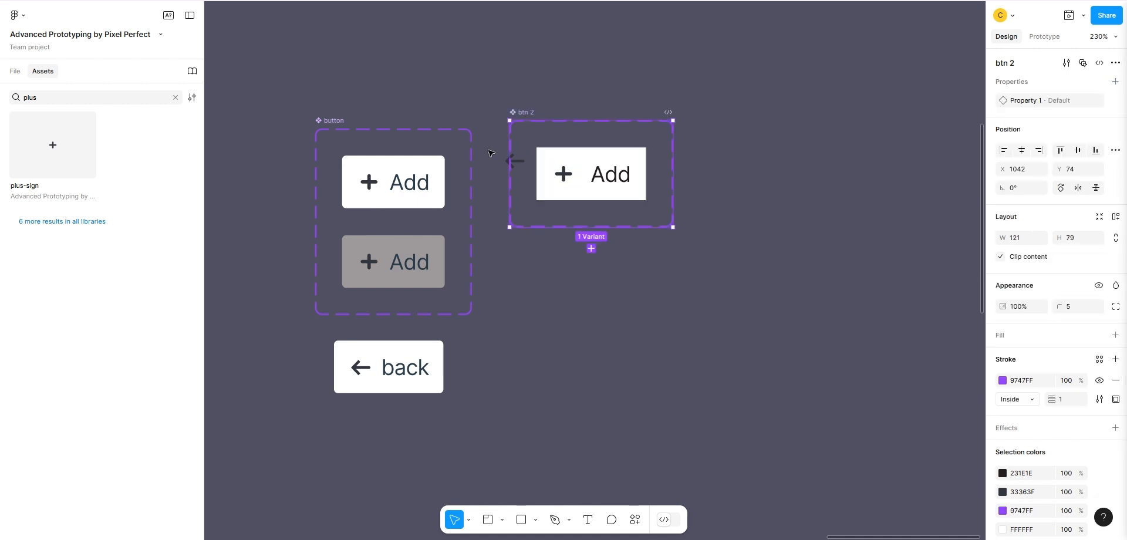
pyautogui.moveTo(520, 119); pyautogui.dragTo(556, 120)
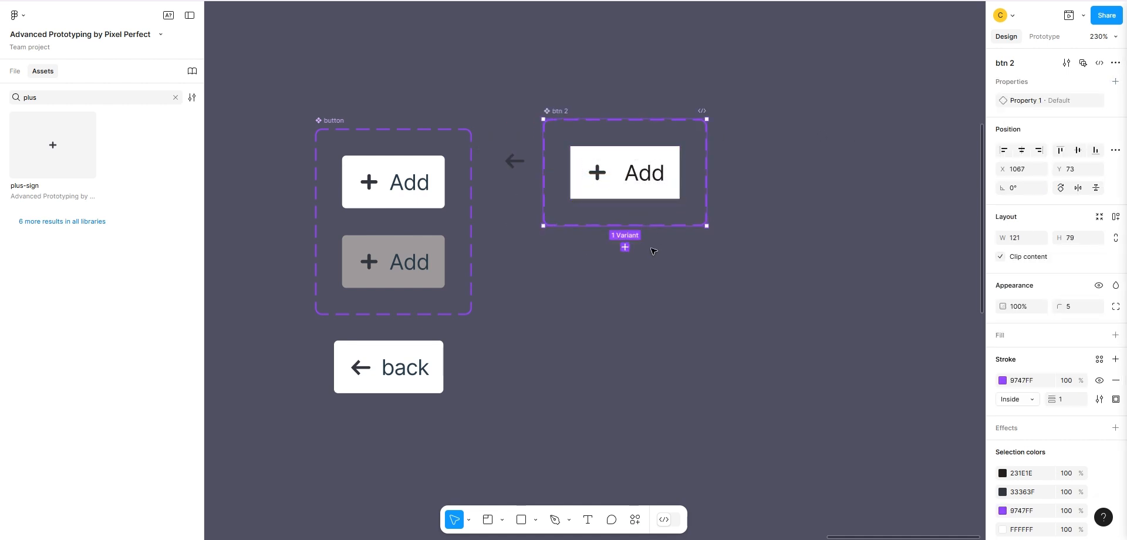
pyautogui.click(625, 247)
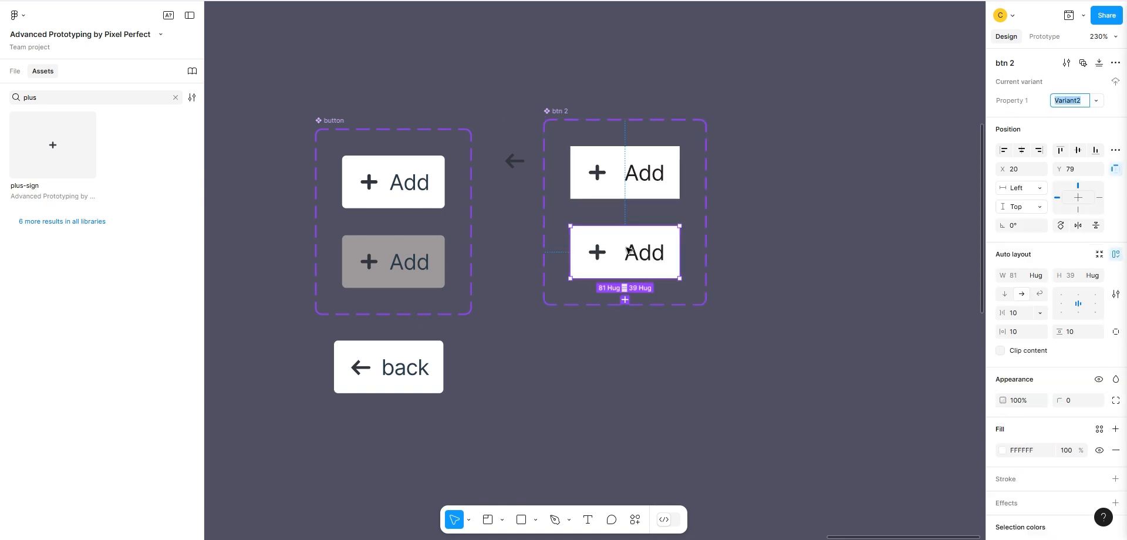
# Rename the btn 2 variant property to "state" and select the second variant.
pyautogui.click(623, 173)
pyautogui.doubleClick(1020, 101)
pyautogui.write('state')
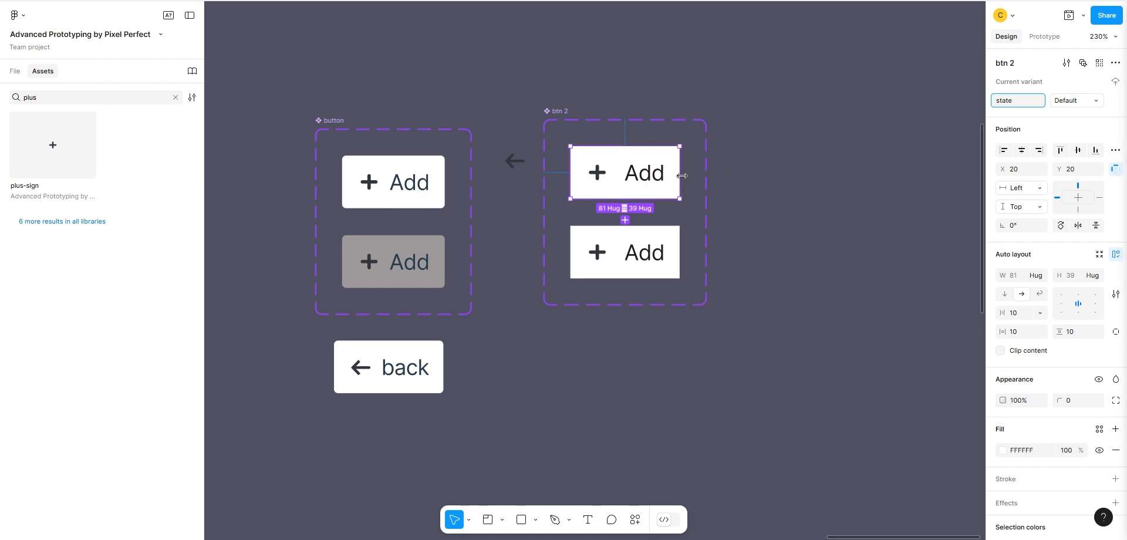
pyautogui.click(626, 247)
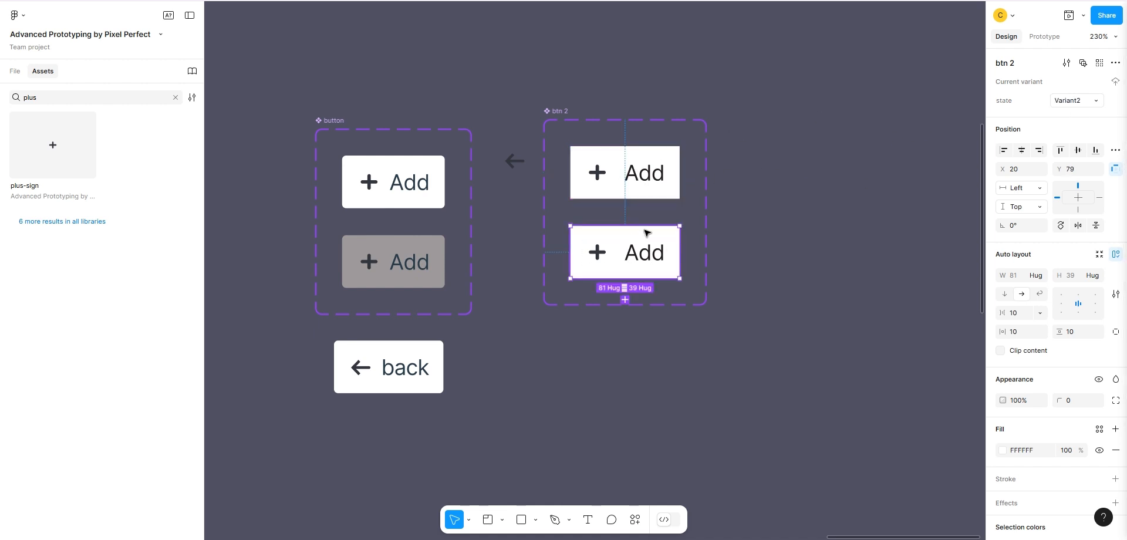
# Rename the second btn 2 variant's state value to "active".
pyautogui.click(1060, 100)
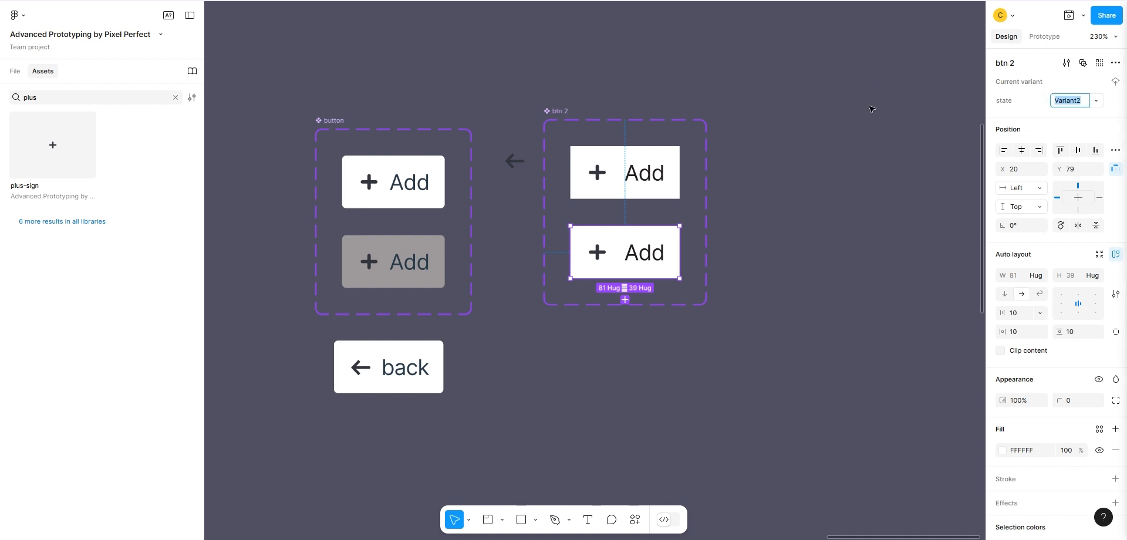
pyautogui.write('ax')
pyautogui.click(865, 110)
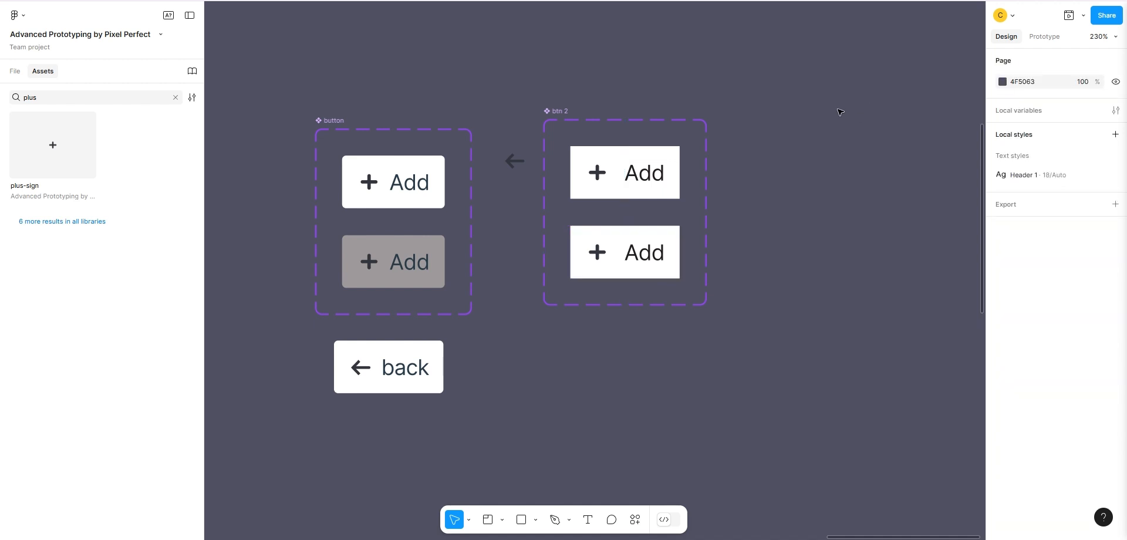
# Change the active btn 2 variant's fill to the grey A9A7A7.
pyautogui.click(618, 252)
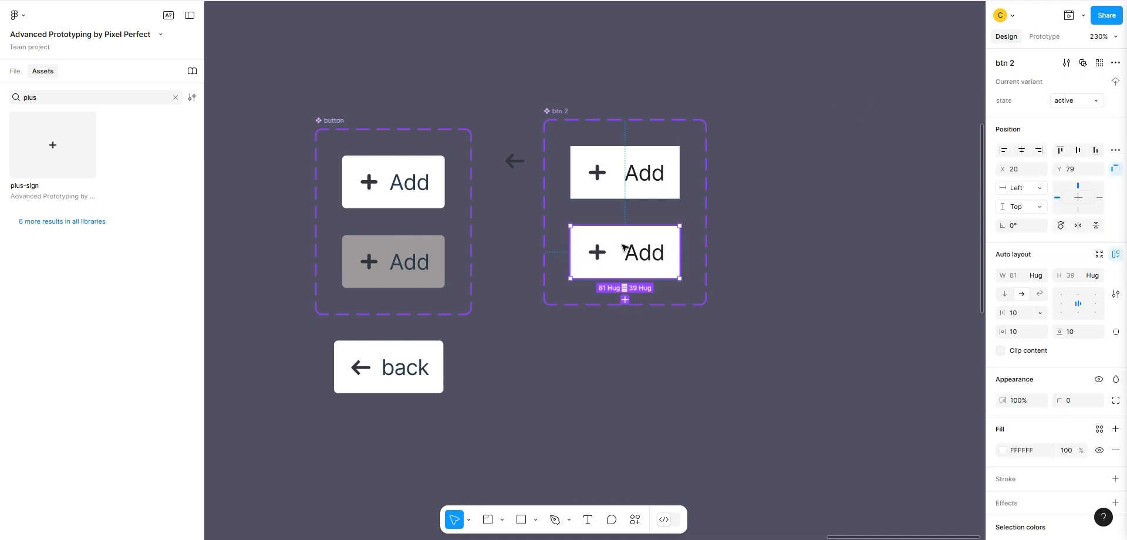
pyautogui.click(1002, 450)
pyautogui.click(847, 304)
pyautogui.click(851, 294)
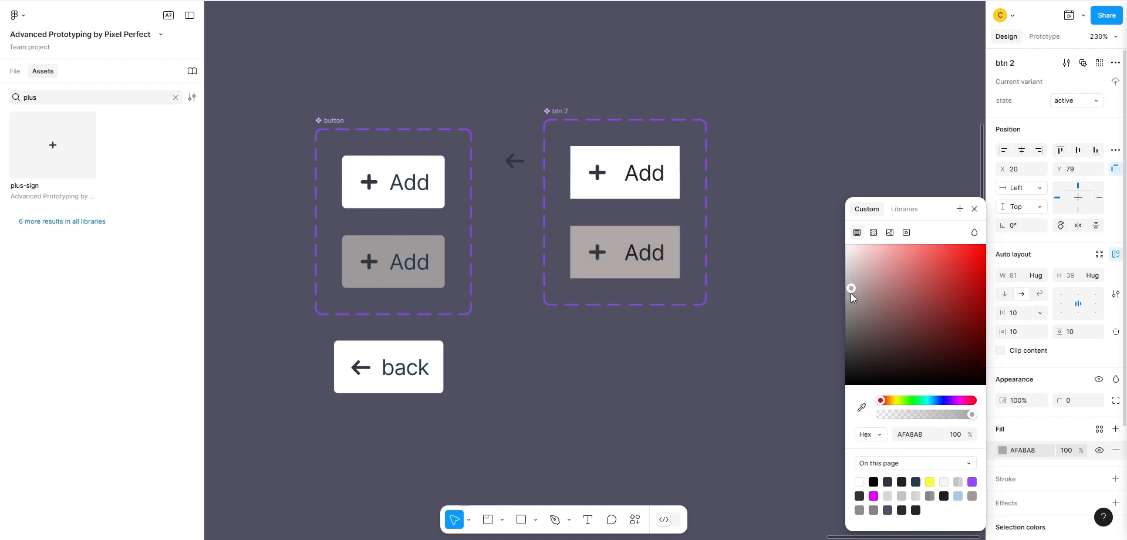
pyautogui.click(848, 292)
pyautogui.click(847, 311)
pyautogui.moveTo(847, 311); pyautogui.dragTo(847, 297)
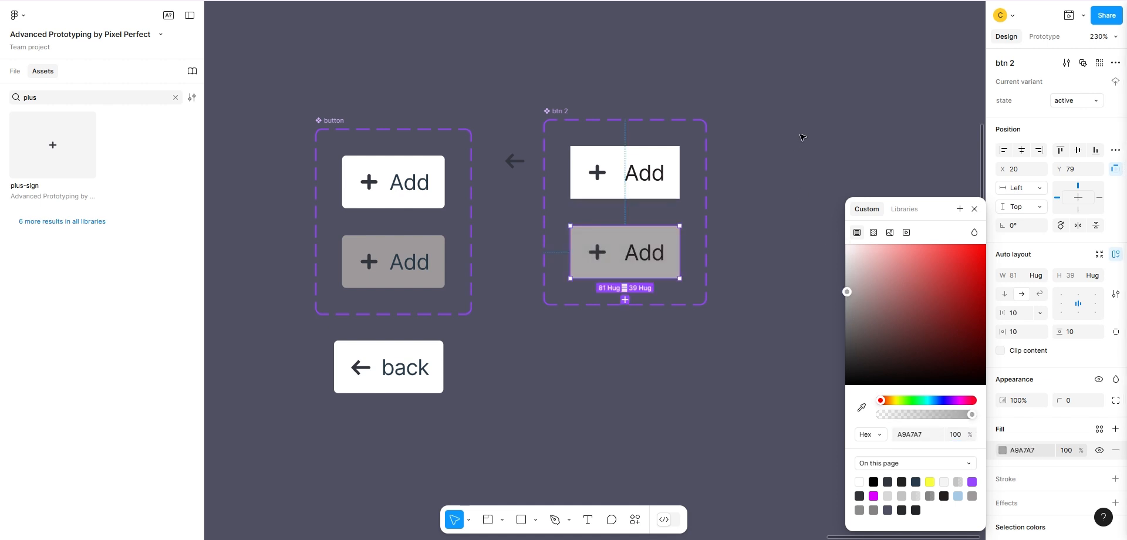
pyautogui.click(802, 137)
# Multi-edit both btn 2 variants and set their corner radius to 3.
pyautogui.click(670, 163)
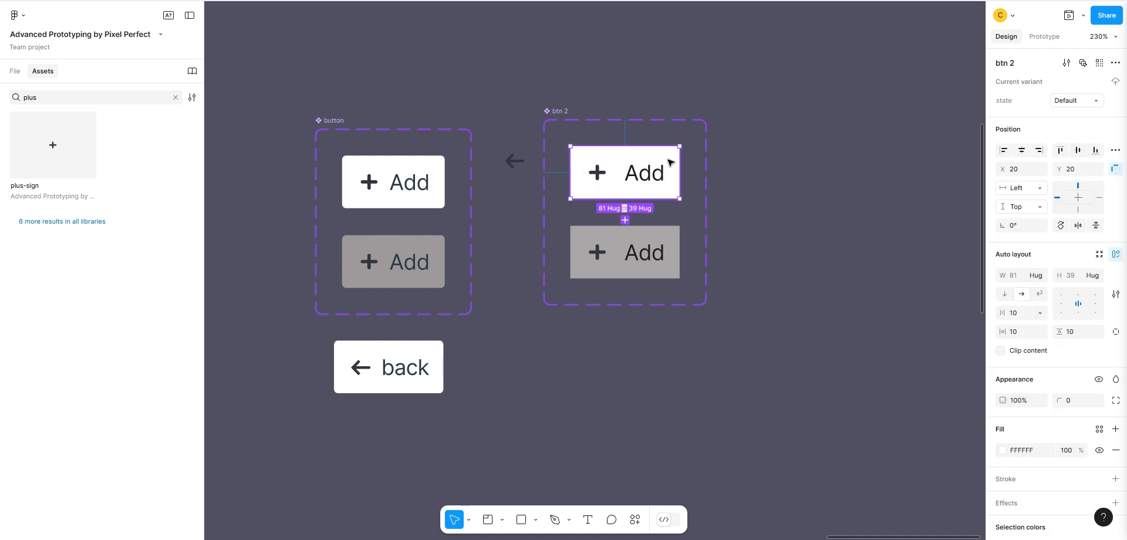
pyautogui.click(1115, 62)
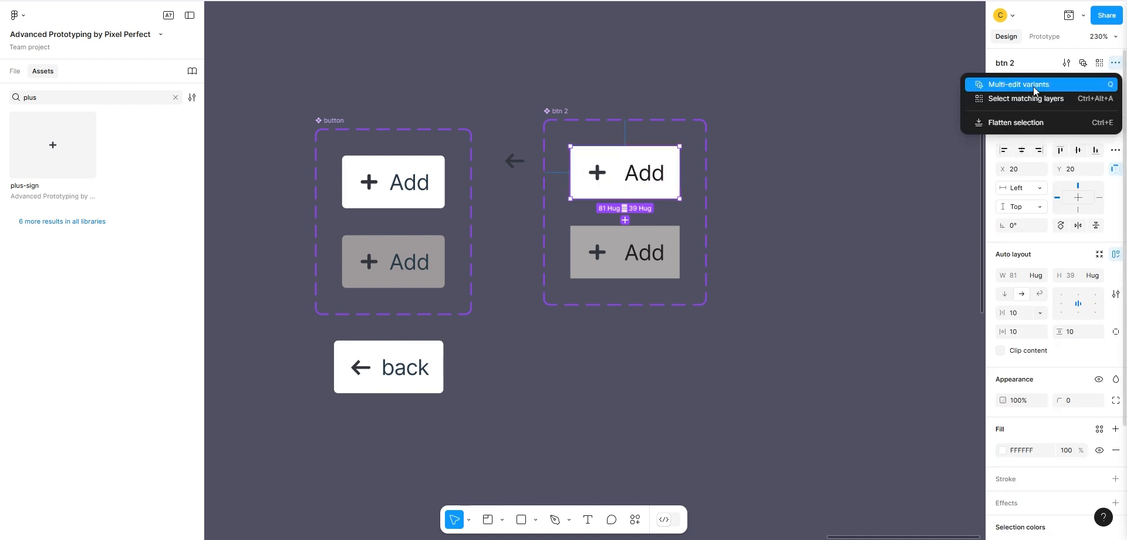
pyautogui.click(1031, 86)
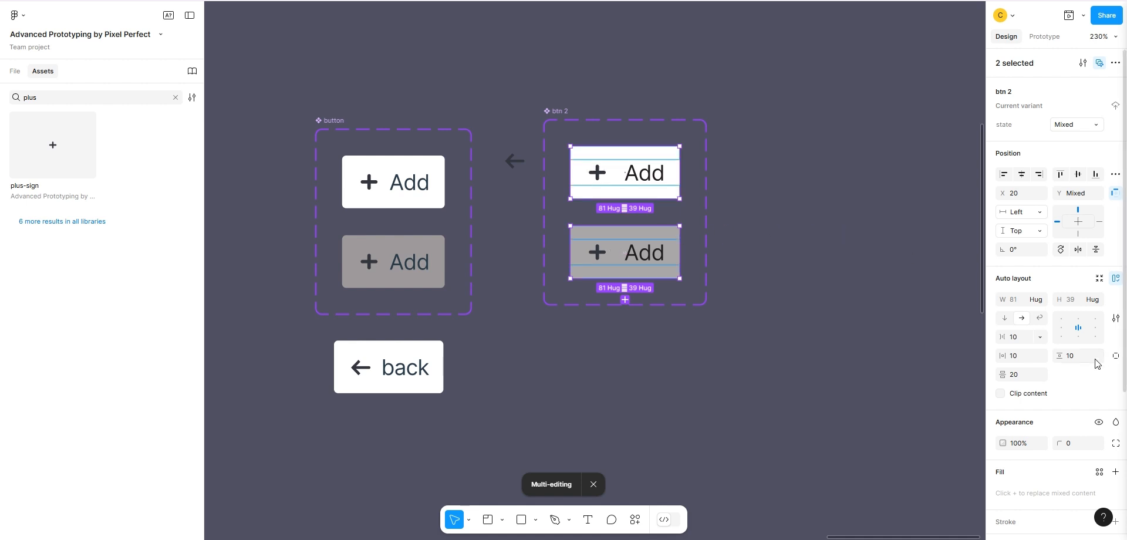
pyautogui.click(1084, 444)
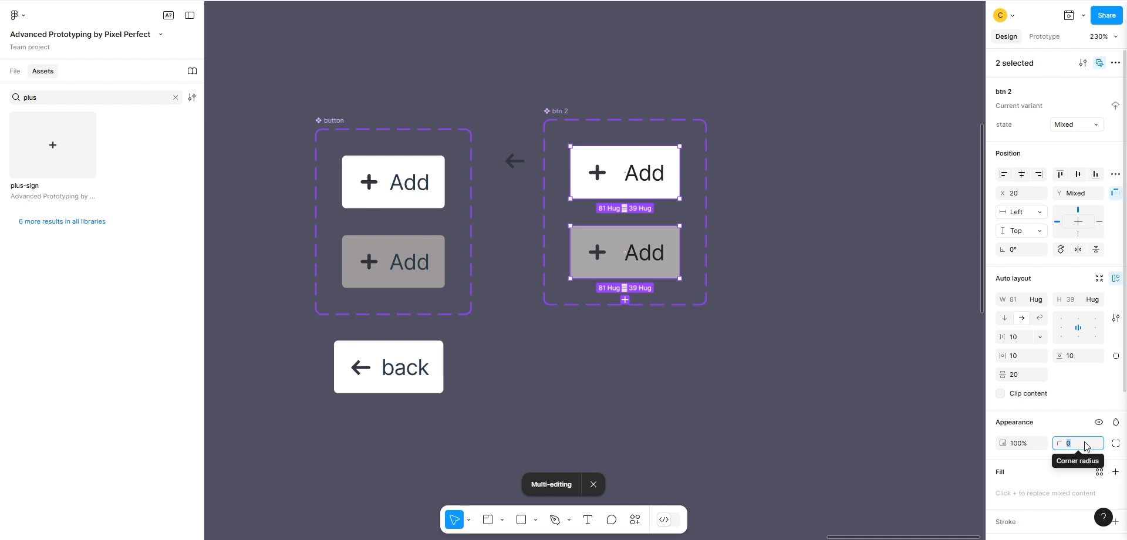
pyautogui.press('Up')
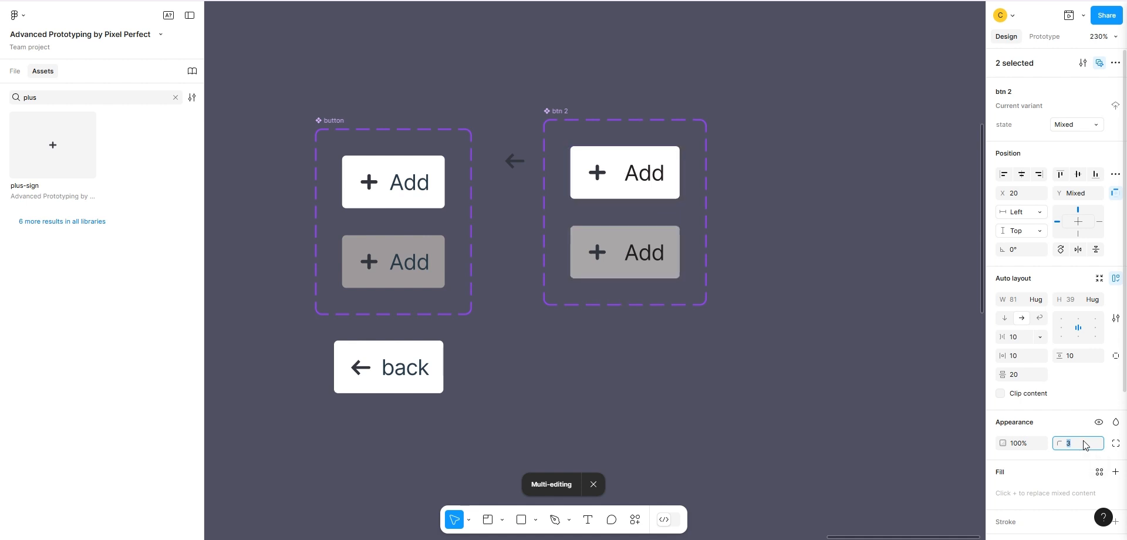
pyautogui.click(805, 143)
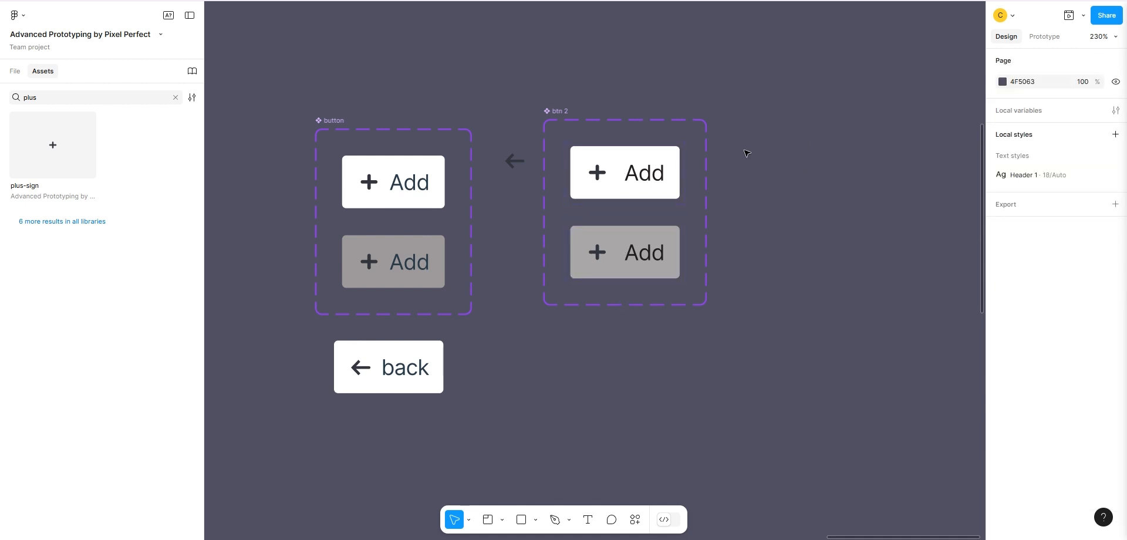
# Multi-edit the plus-sign instances in both btn 2 variants and create an instance swap property named "Icon" for them.
pyautogui.doubleClick(608, 178)
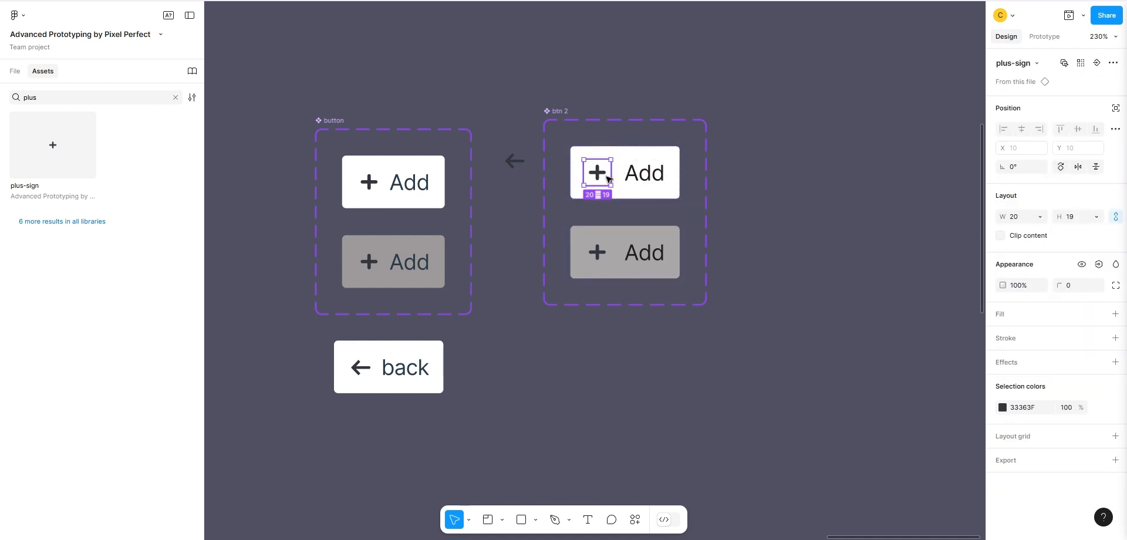
pyautogui.click(1113, 62)
pyautogui.click(1021, 86)
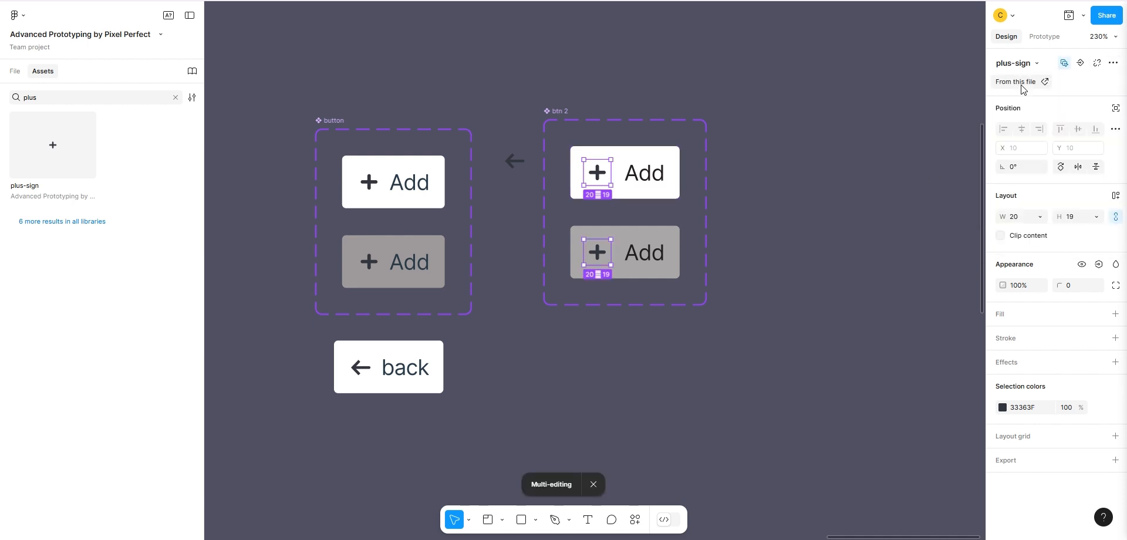
pyautogui.click(1081, 61)
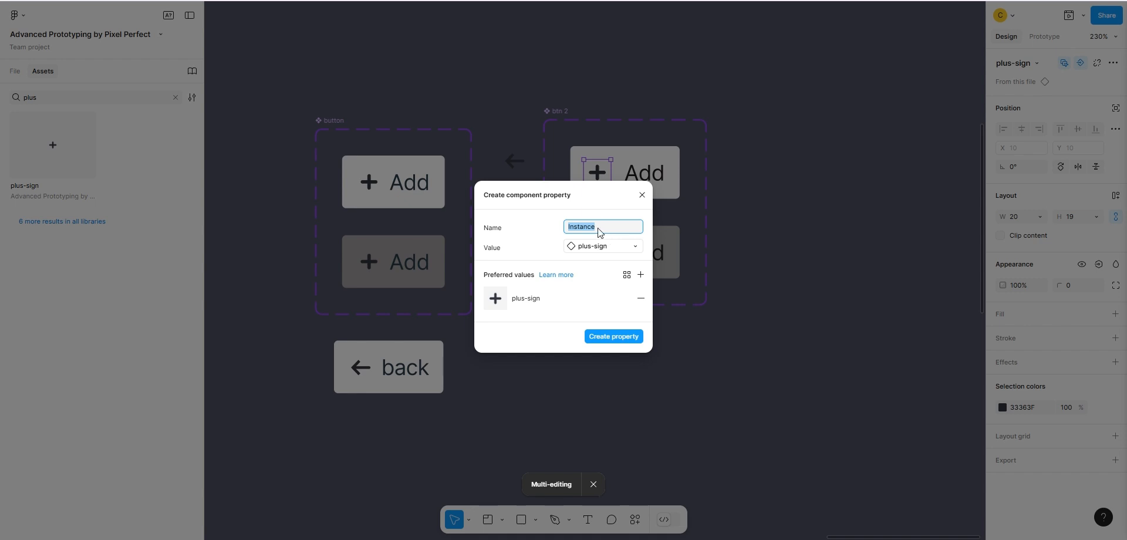
pyautogui.write('Icon')
pyautogui.click(599, 336)
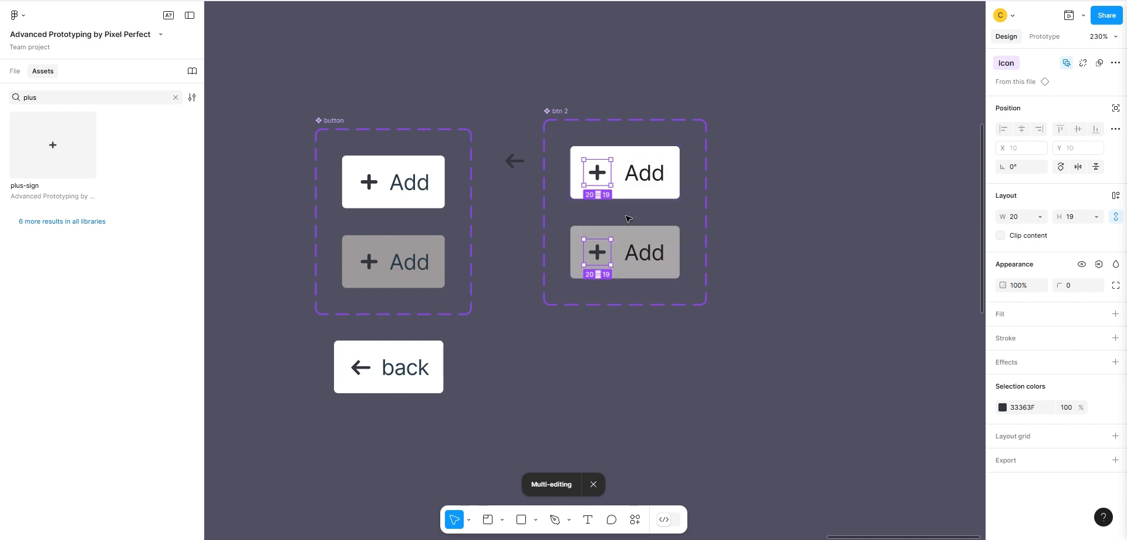
# Create a text property named "Button Name" with the value Add for the label in both btn 2 variants.
pyautogui.click(640, 188)
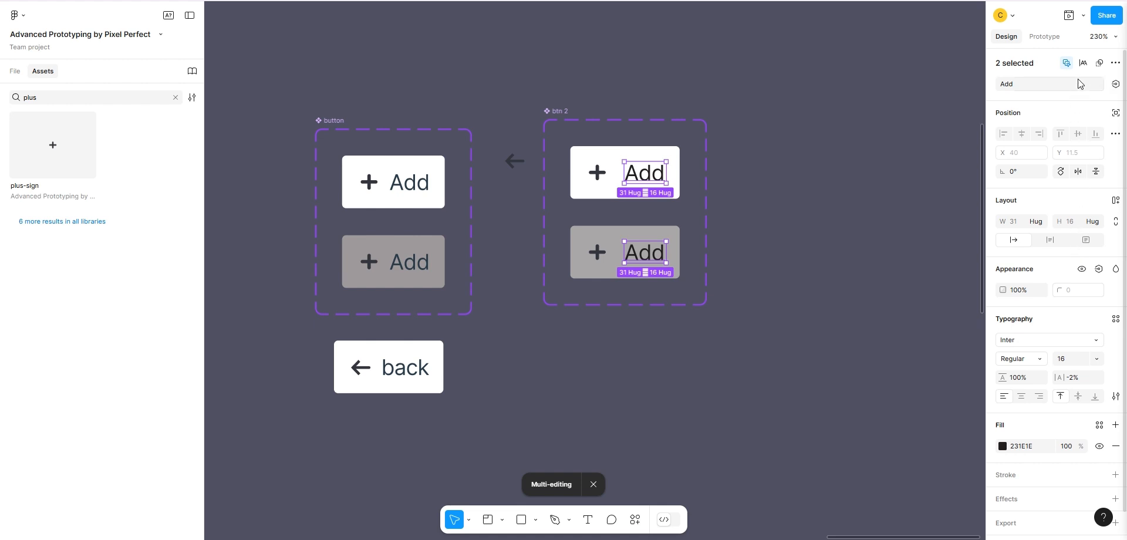
pyautogui.click(1115, 84)
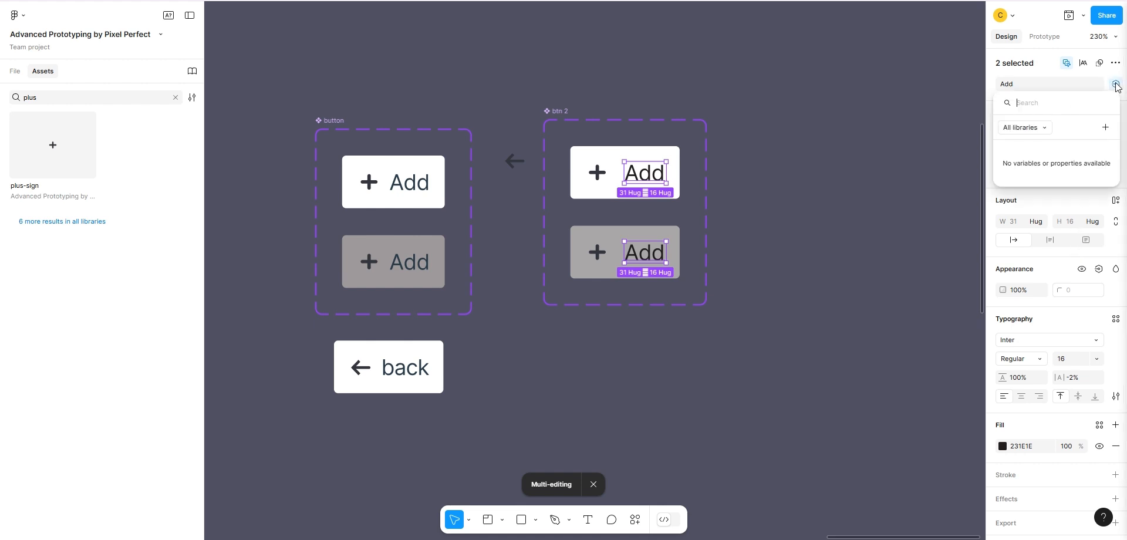
pyautogui.click(1105, 127)
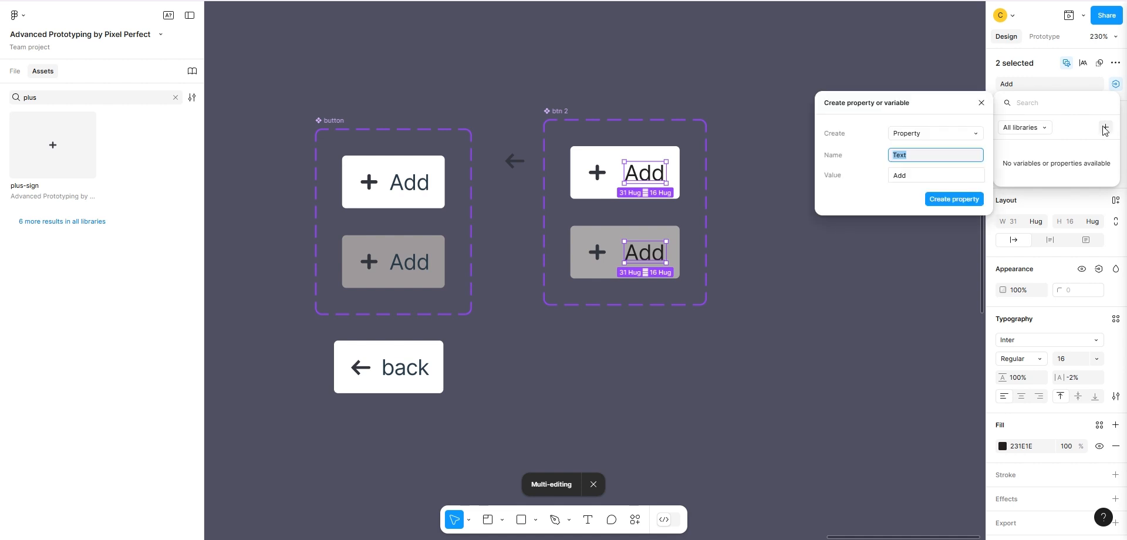
pyautogui.write('Button Name')
pyautogui.click(939, 199)
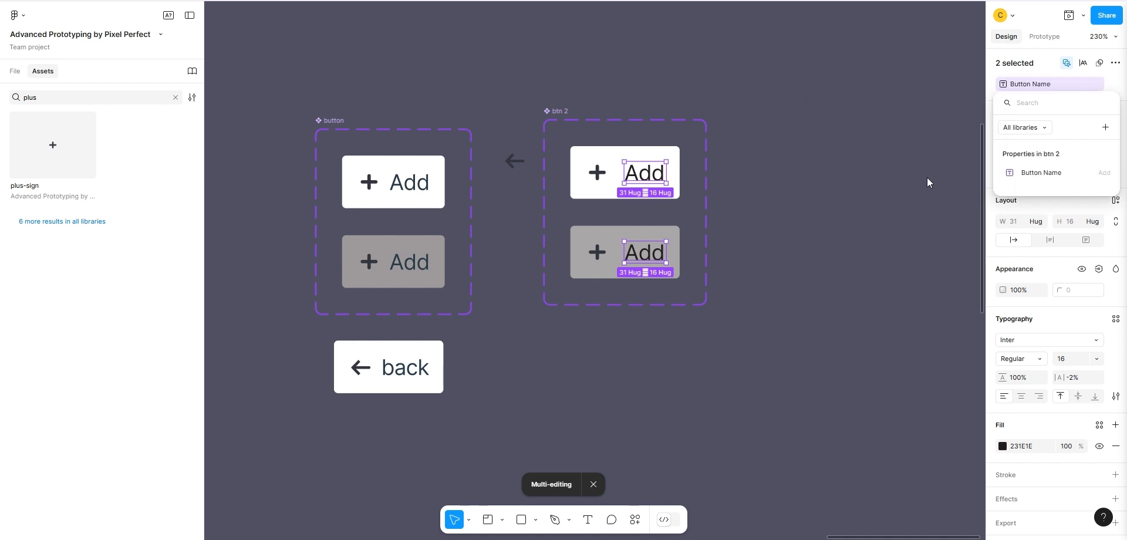
pyautogui.click(913, 151)
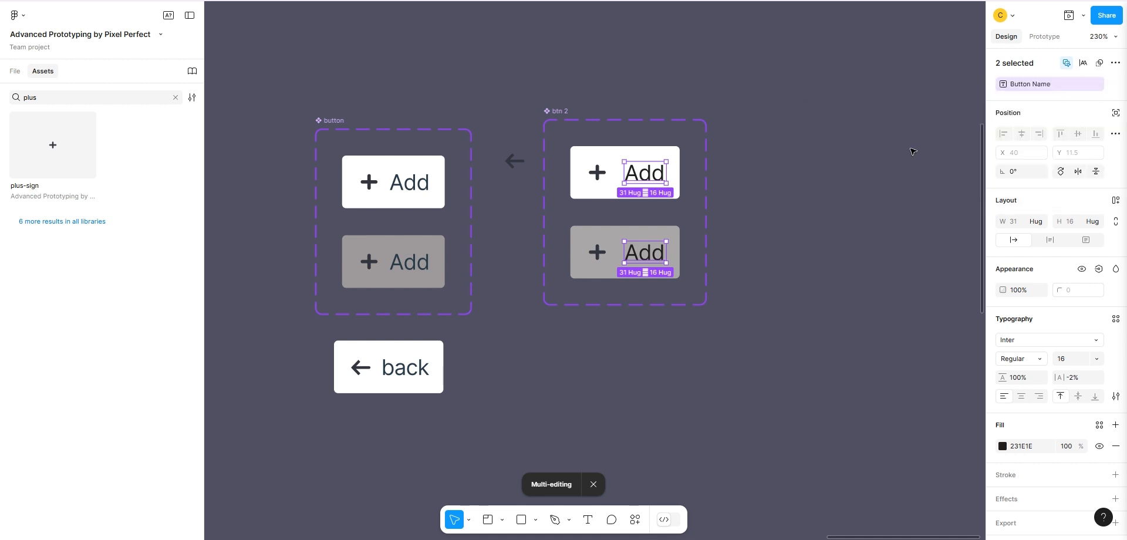
pyautogui.click(884, 128)
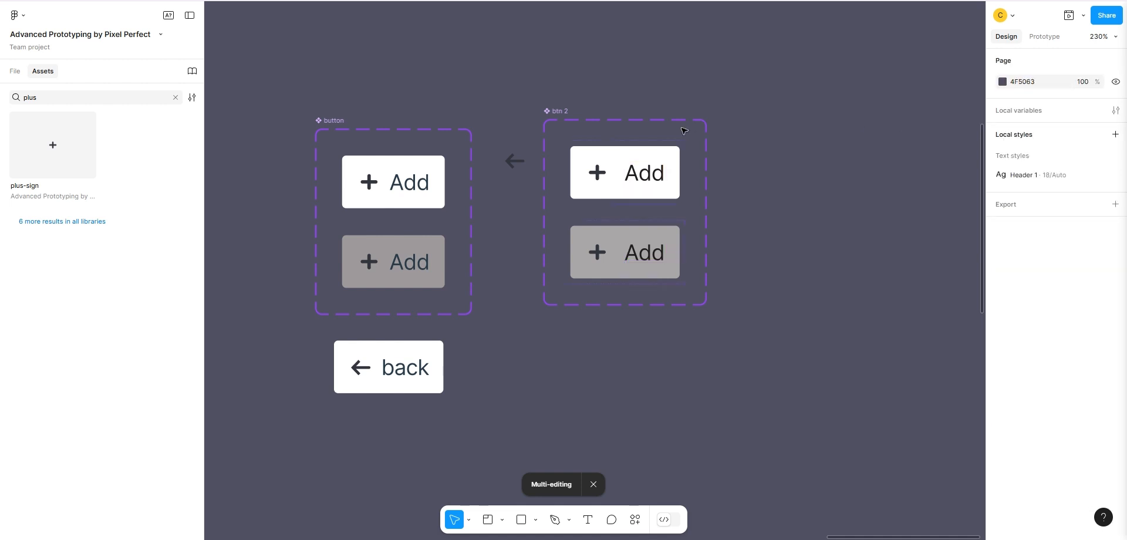
# Search the assets for "btn" and place a btn 2 instance on the canvas to the right of the component set.
pyautogui.click(175, 98)
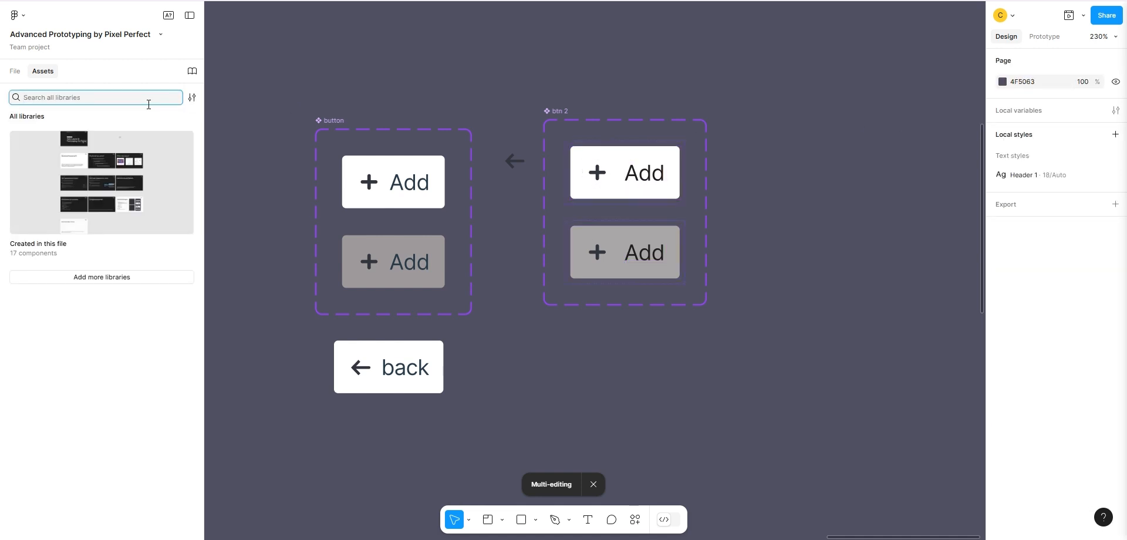
pyautogui.write('btn')
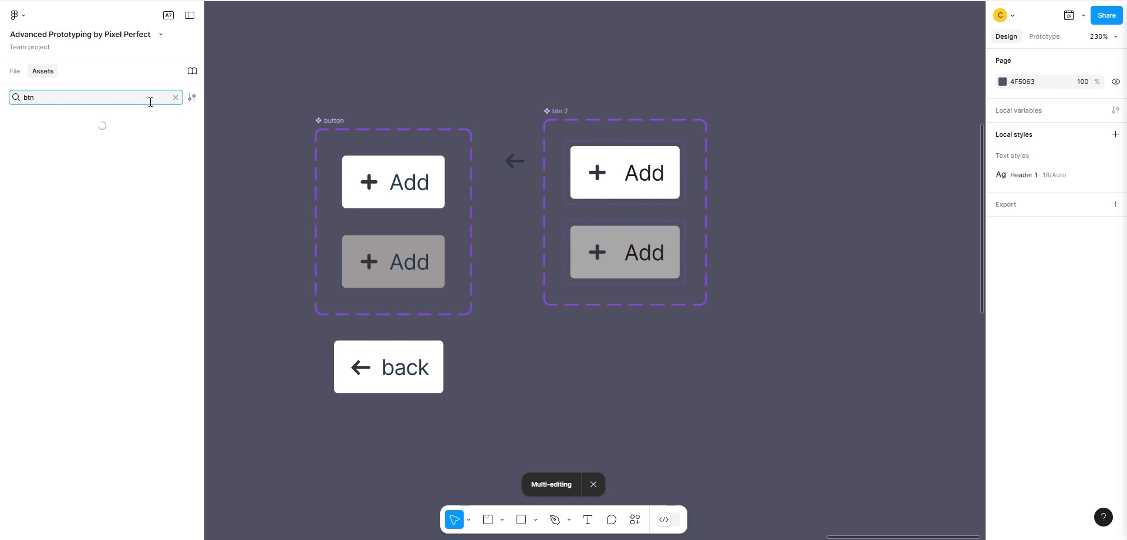
pyautogui.click(58, 119)
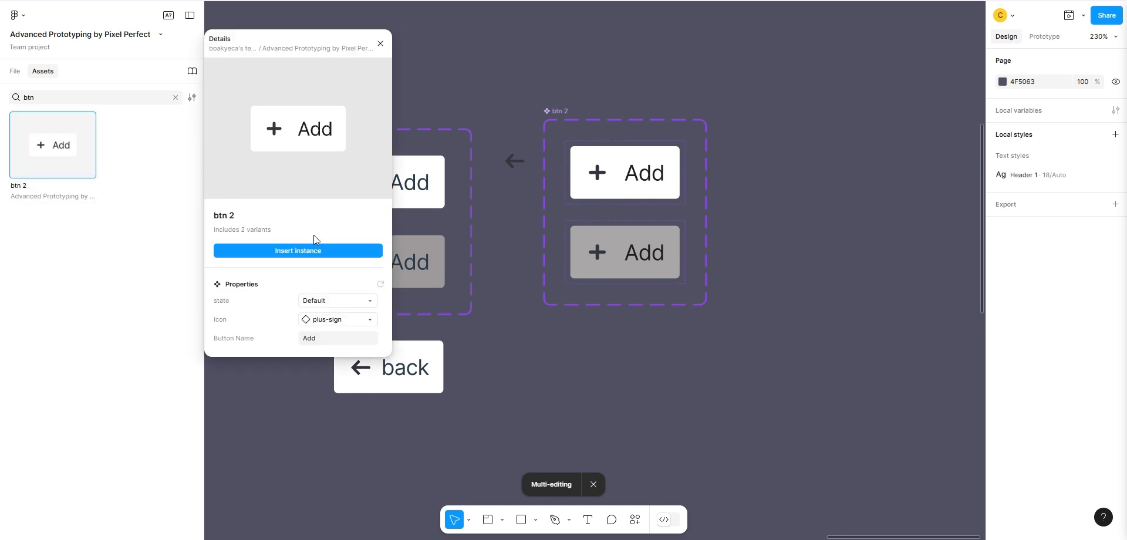
pyautogui.click(311, 249)
pyautogui.moveTo(572, 260); pyautogui.dragTo(799, 185)
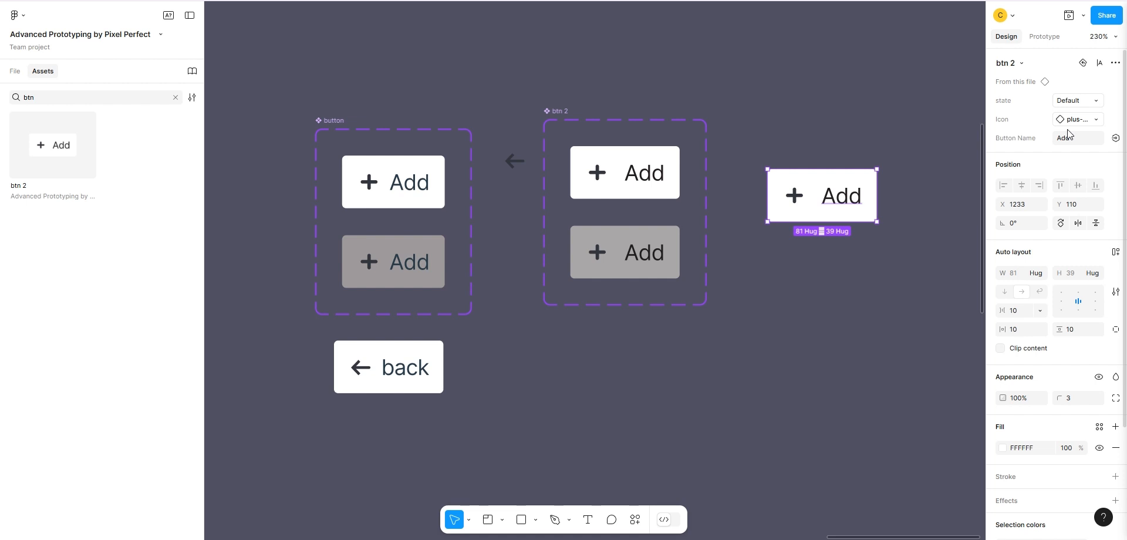
# Compare the properties of the Default btn 2 variant with those of the placed instance.
pyautogui.click(609, 165)
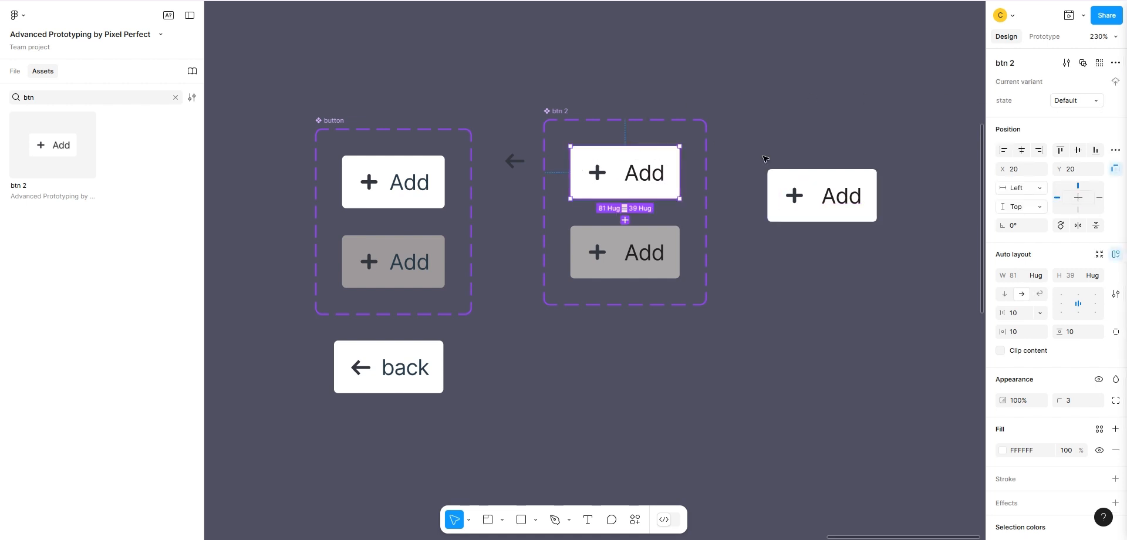
pyautogui.click(802, 177)
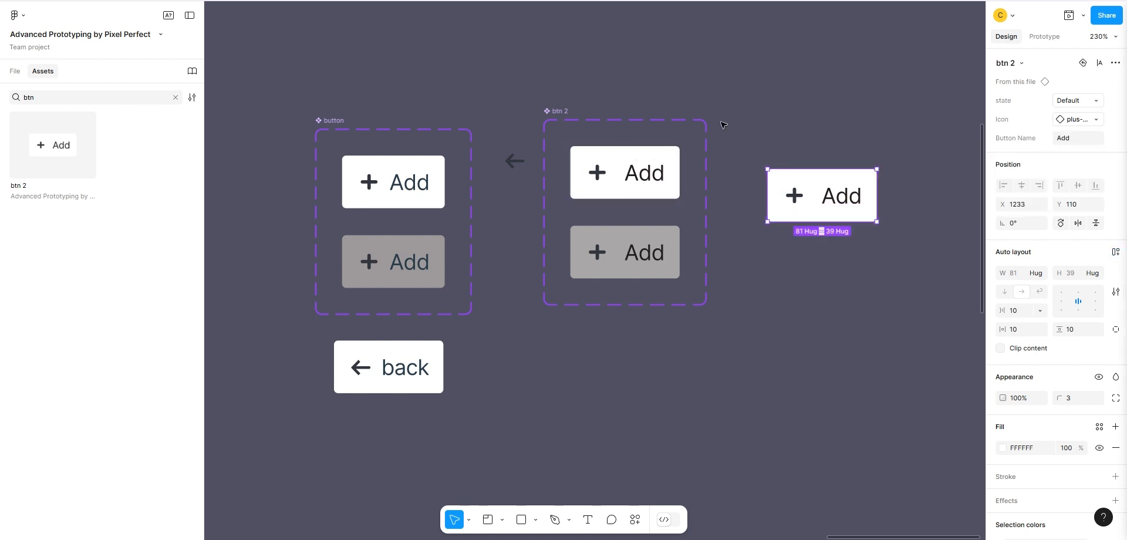
pyautogui.click(741, 105)
pyautogui.click(618, 159)
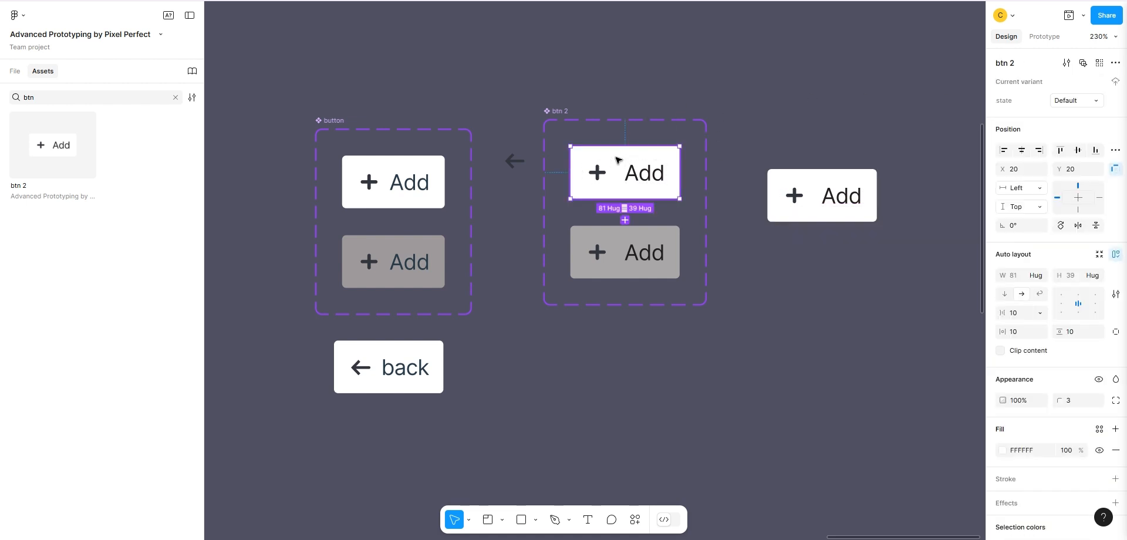
pyautogui.click(780, 176)
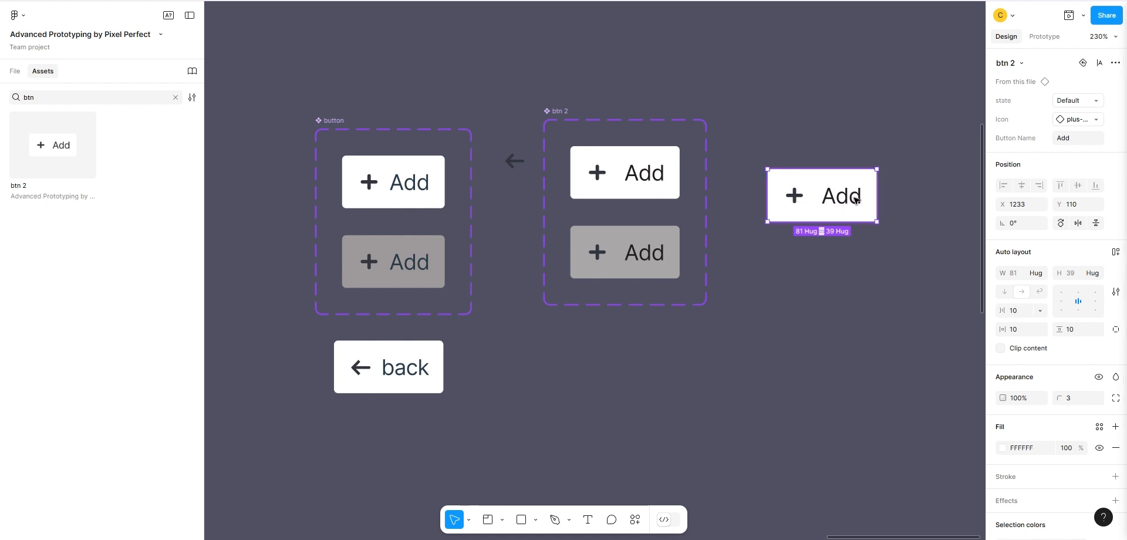
pyautogui.click(775, 140)
# Multi-edit the icons in both btn 2 variants and create a visibility property named "Show Icon" with the value True.
pyautogui.doubleClick(603, 176)
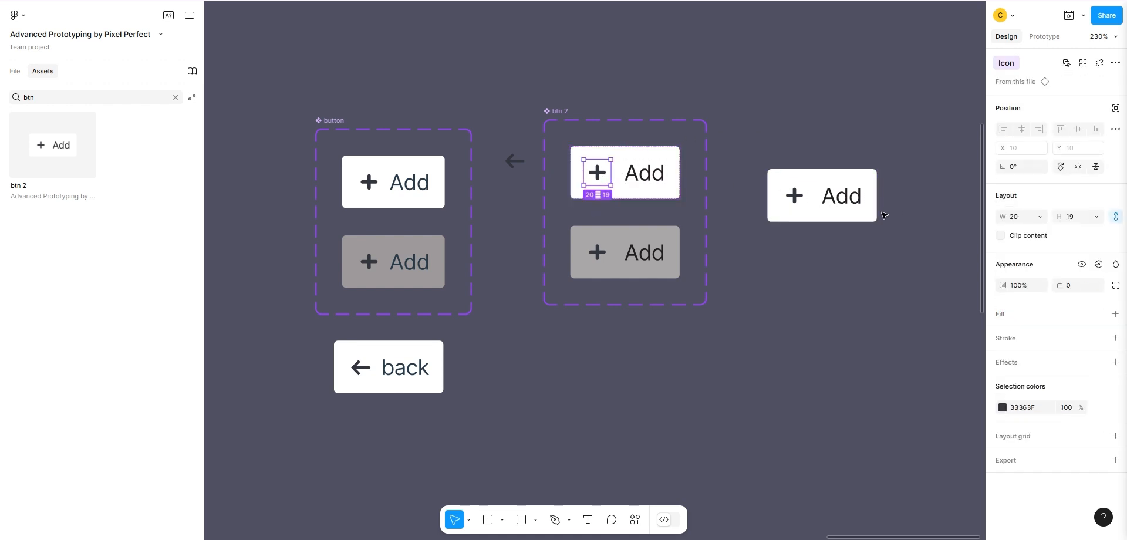
pyautogui.click(1119, 66)
pyautogui.click(1032, 84)
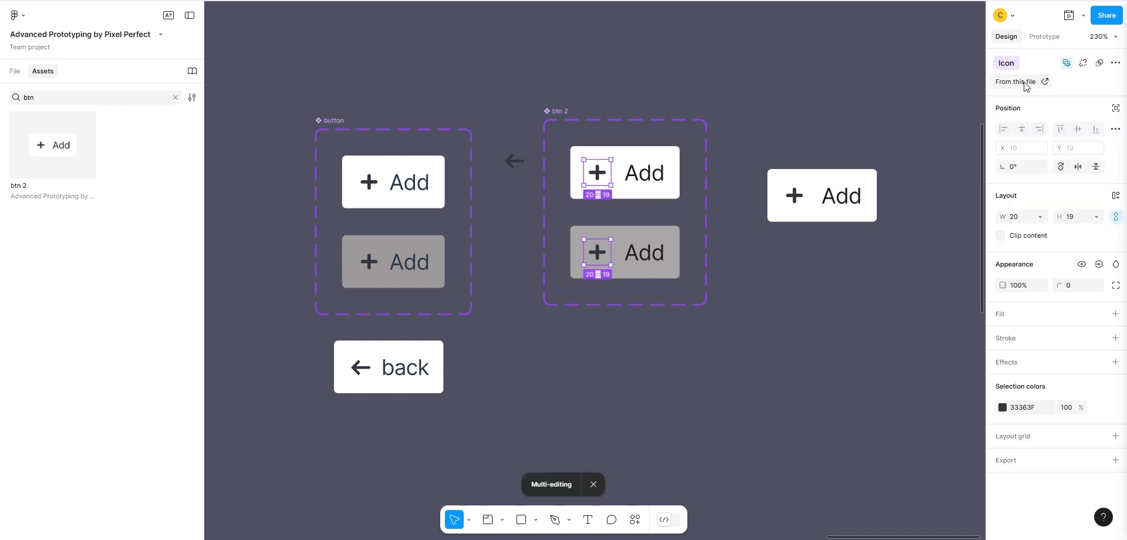
pyautogui.click(1097, 265)
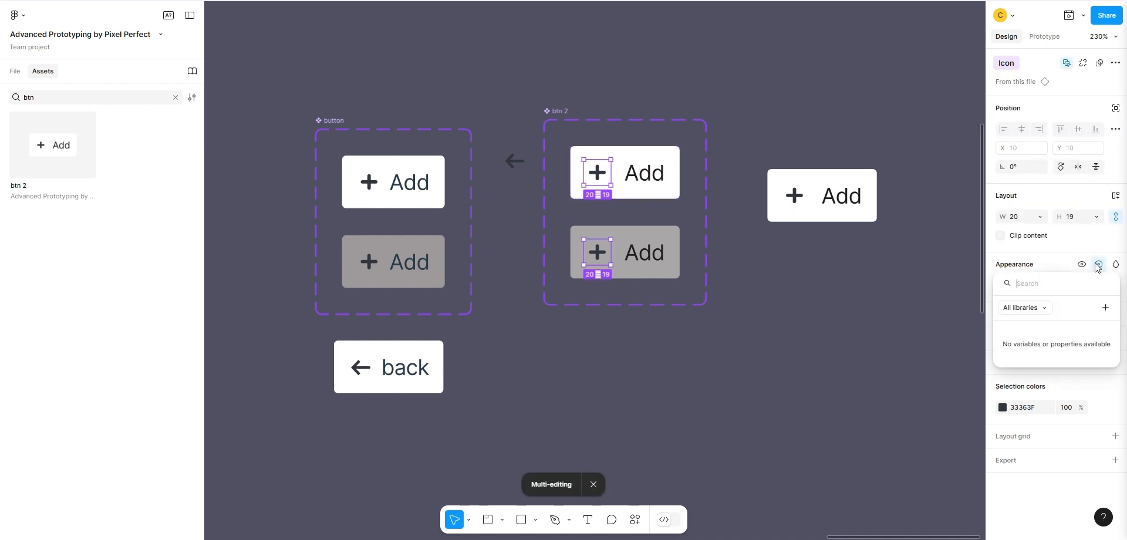
pyautogui.click(1103, 310)
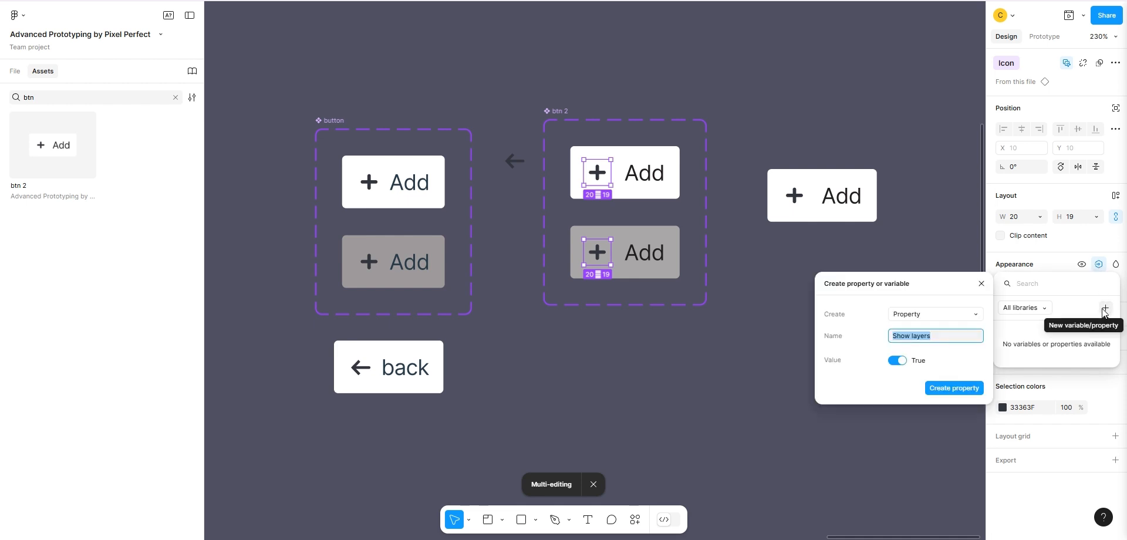
pyautogui.write('Sh')
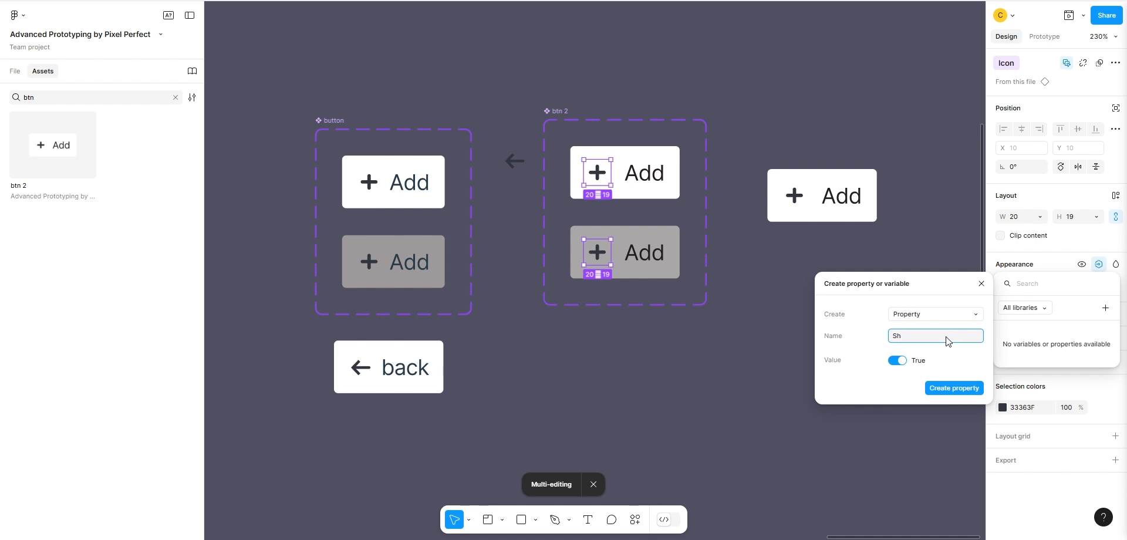
pyautogui.write('ow Icon')
pyautogui.click(935, 388)
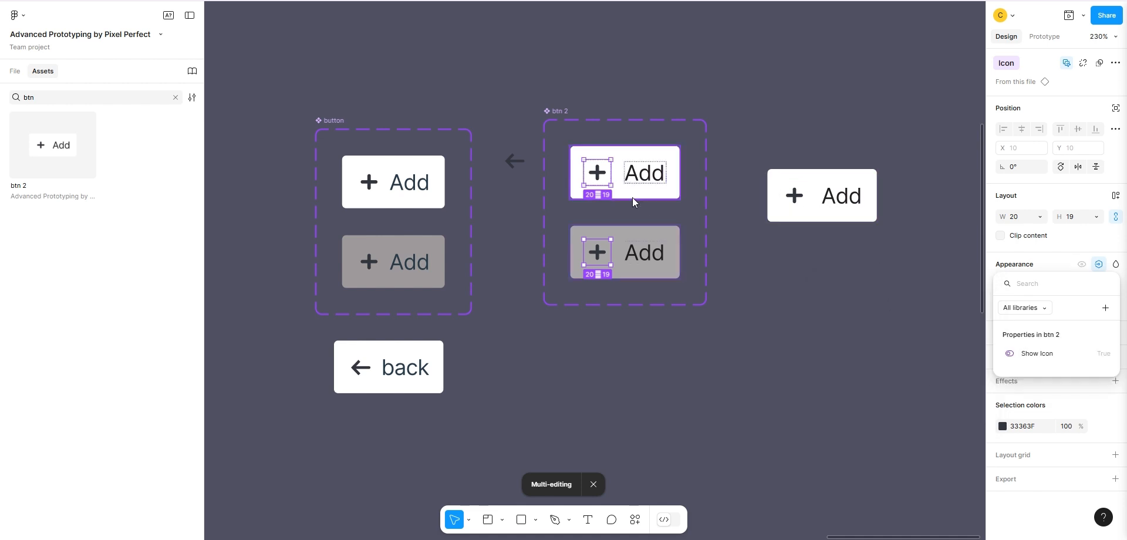
# Multi-edit the Add labels in both btn 2 variants and create a visibility property named "Show Button name" with the value True.
pyautogui.click(643, 185)
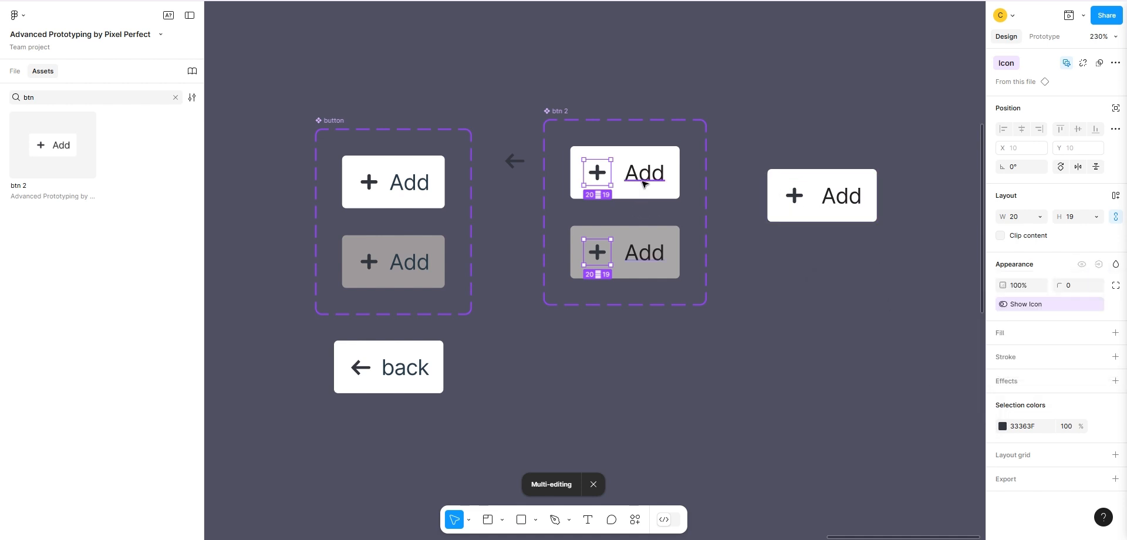
pyautogui.click(648, 179)
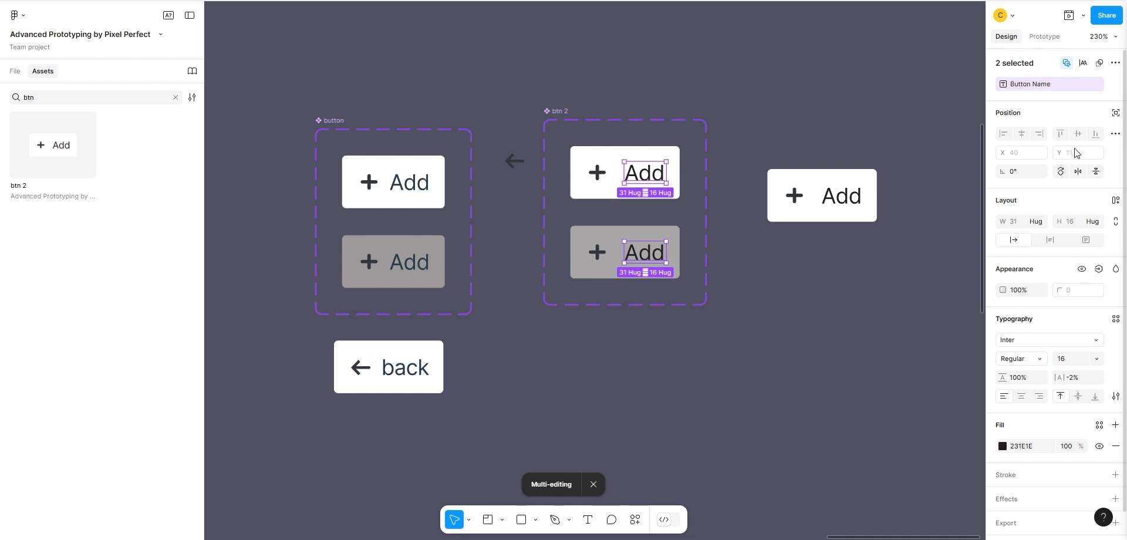
pyautogui.click(1099, 269)
pyautogui.click(1102, 311)
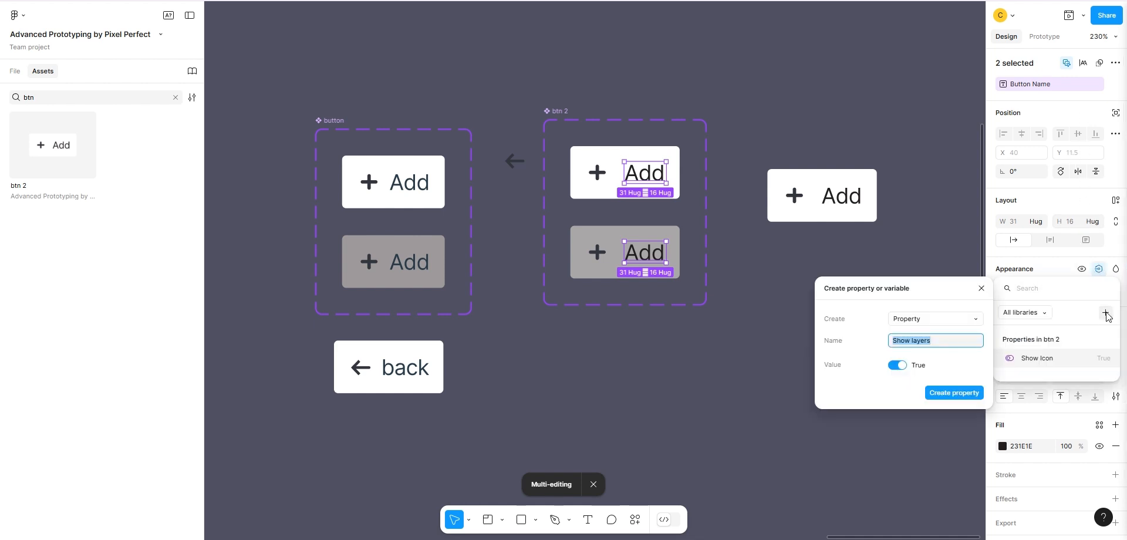
pyautogui.write('Show Button name')
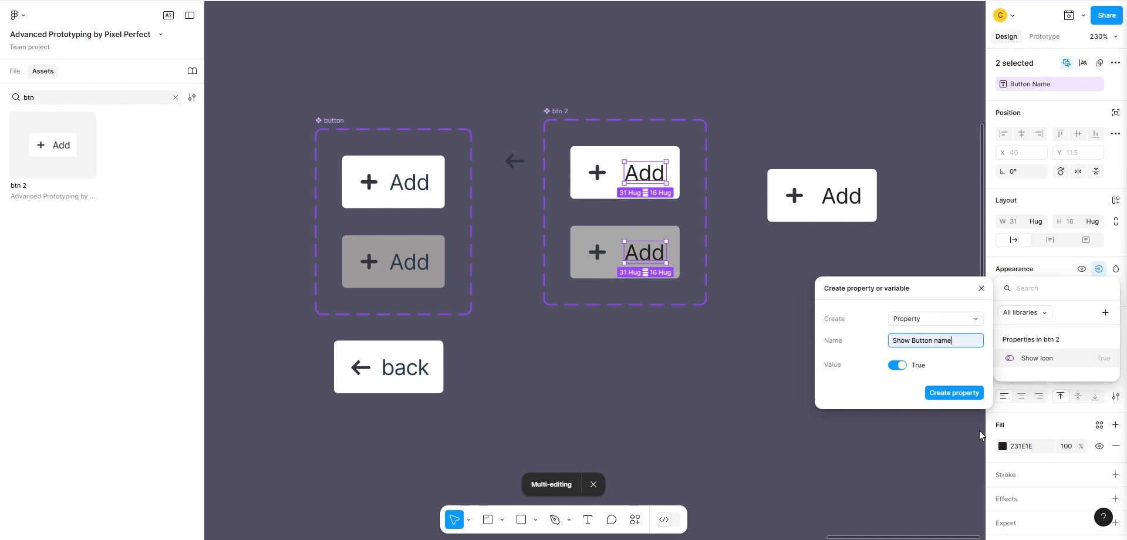
pyautogui.click(963, 391)
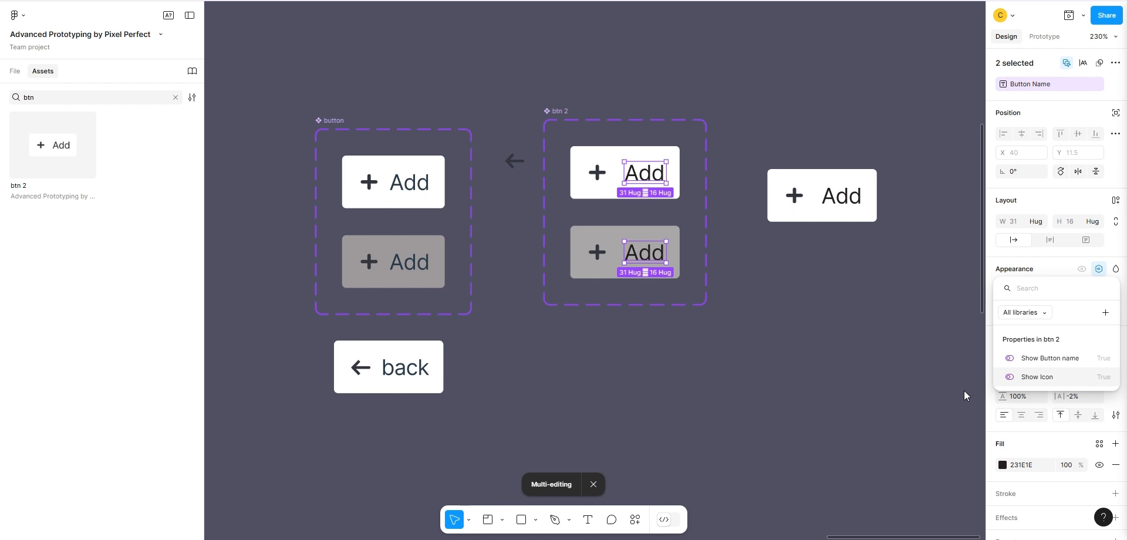
pyautogui.click(1118, 63)
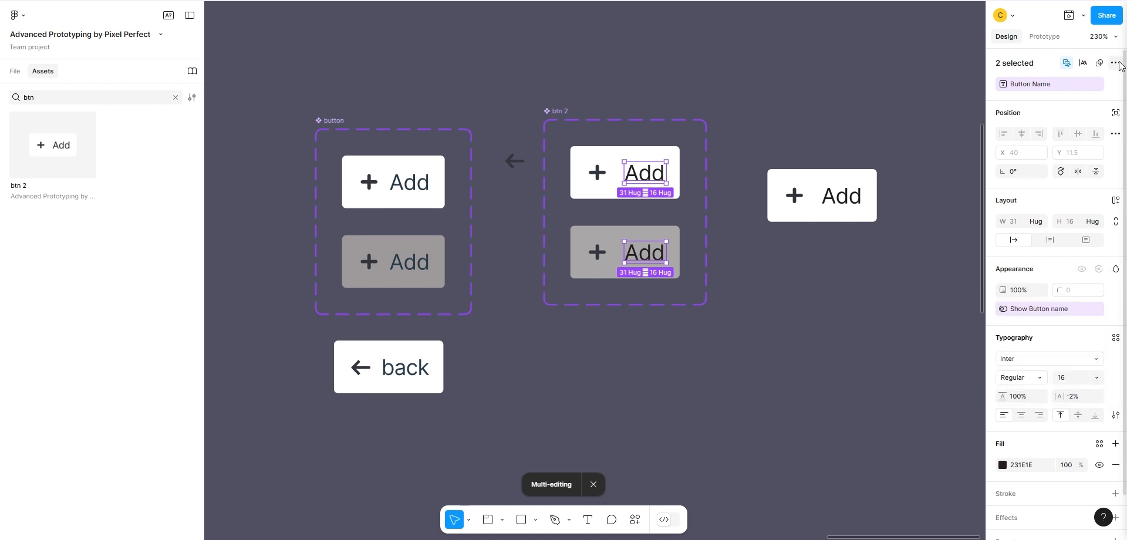
pyautogui.click(1118, 65)
pyautogui.click(1063, 83)
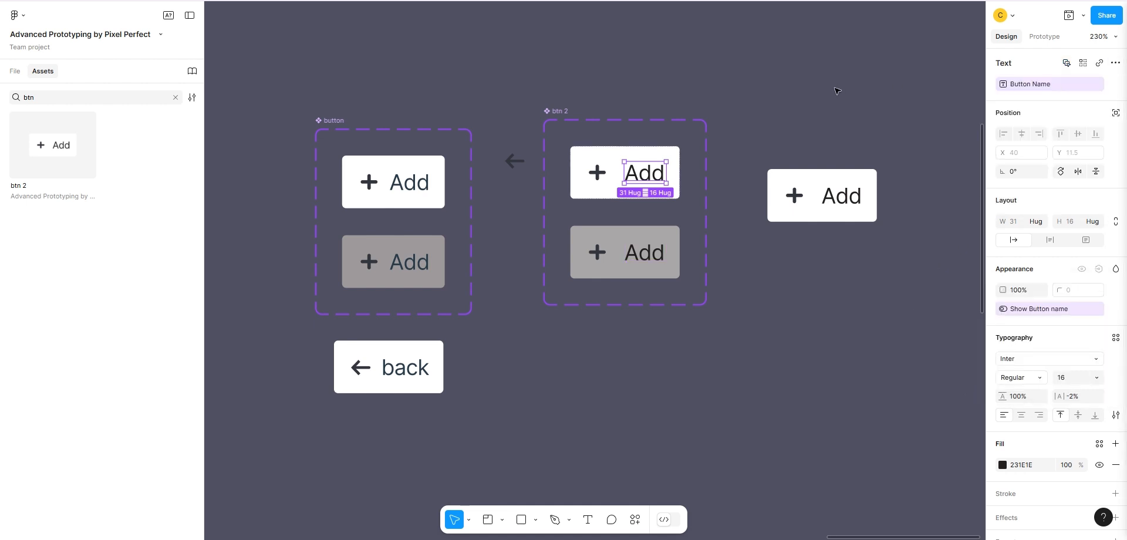
pyautogui.click(834, 92)
# Test the placed btn 2 instance by turning Show Icon off and on, and Show Button name off and on.
pyautogui.click(811, 172)
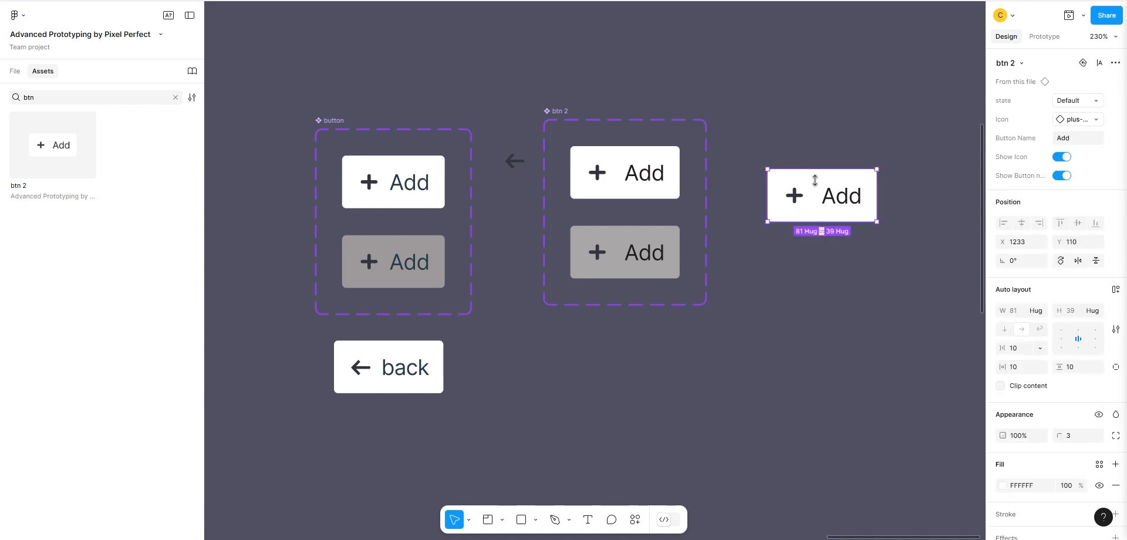
pyautogui.click(1057, 157)
pyautogui.click(1055, 142)
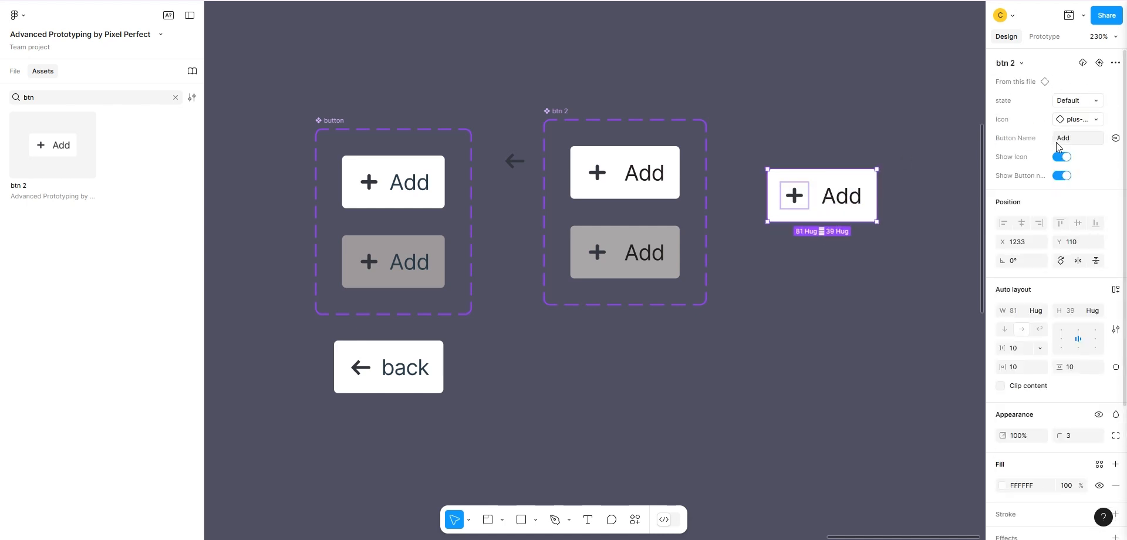
pyautogui.click(1062, 175)
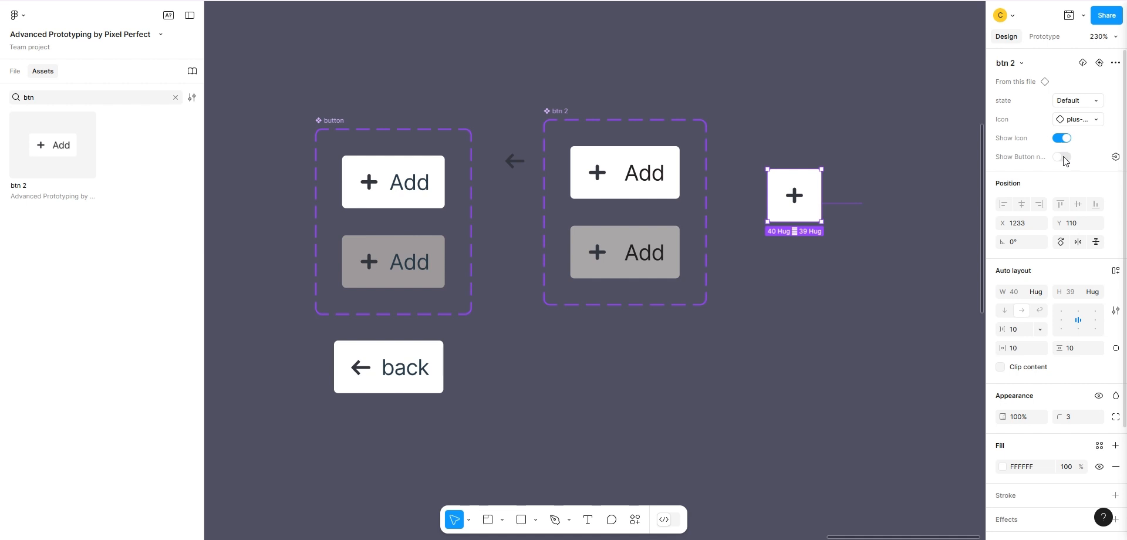
pyautogui.click(1065, 158)
pyautogui.click(775, 84)
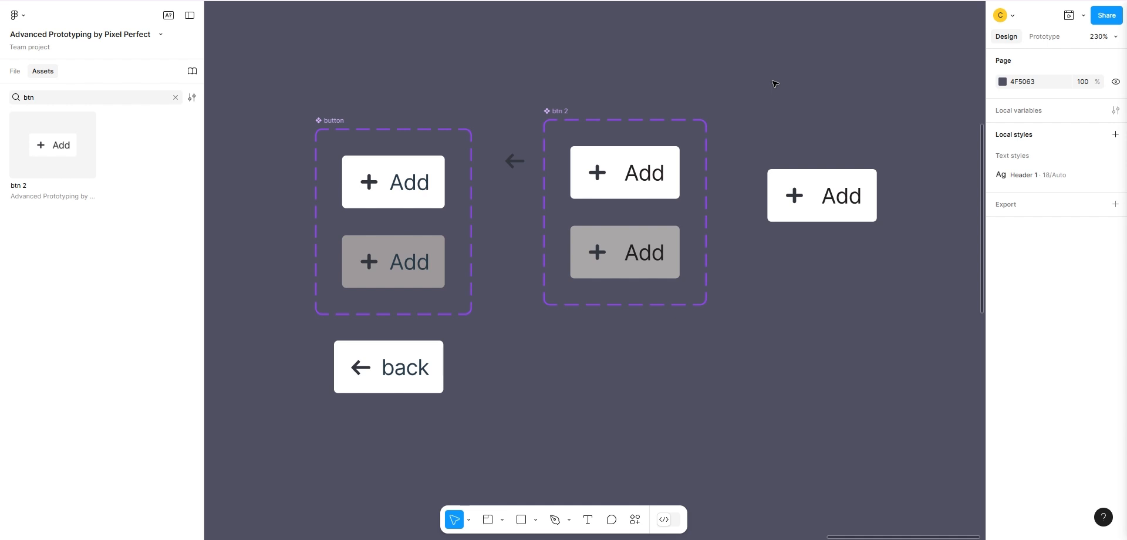
# Set the Button Name of the placed btn 2 instance to back.
pyautogui.click(820, 177)
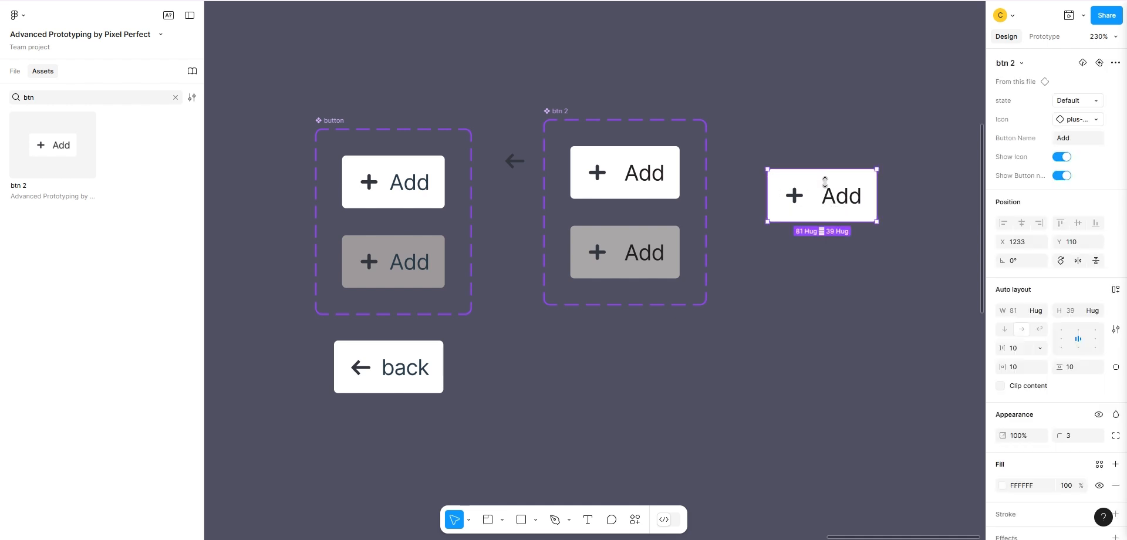
pyautogui.click(1074, 138)
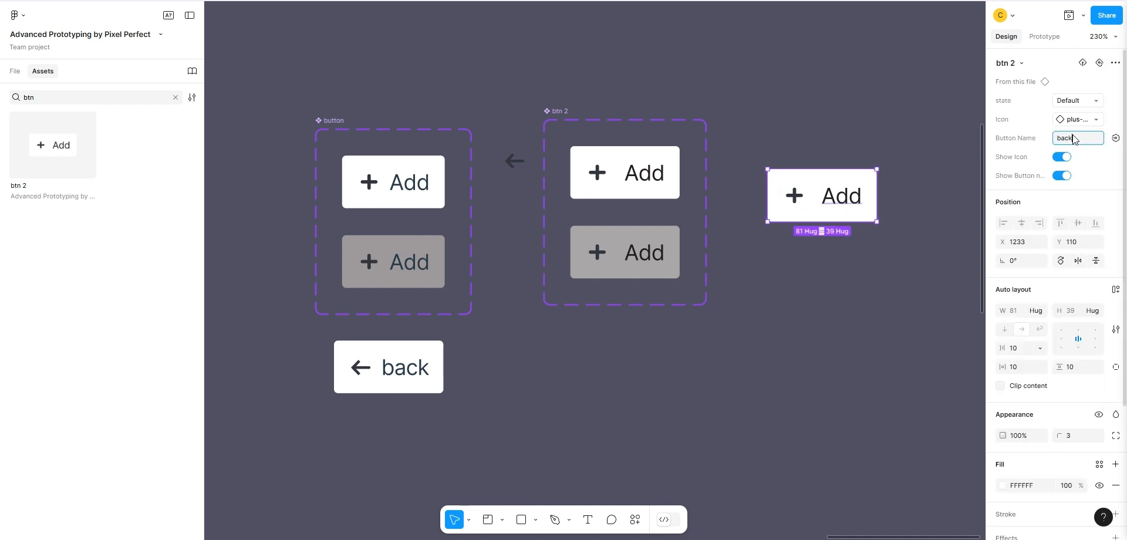
pyautogui.press('Return')
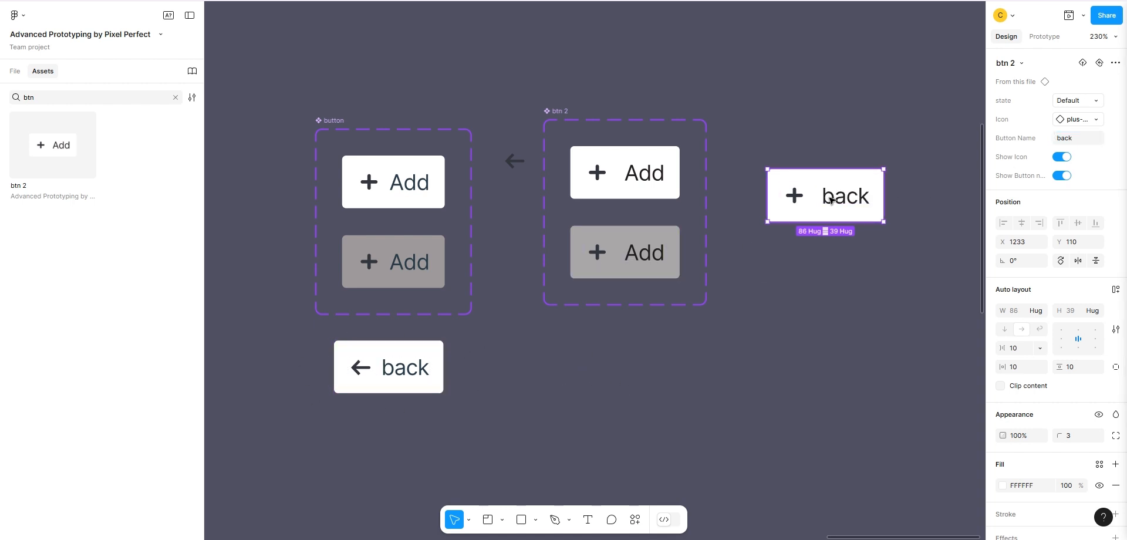
# Set the instance's auto layout gap to 3 and swap its icon for arrow-left.
pyautogui.moveTo(1004, 347); pyautogui.dragTo(990, 348)
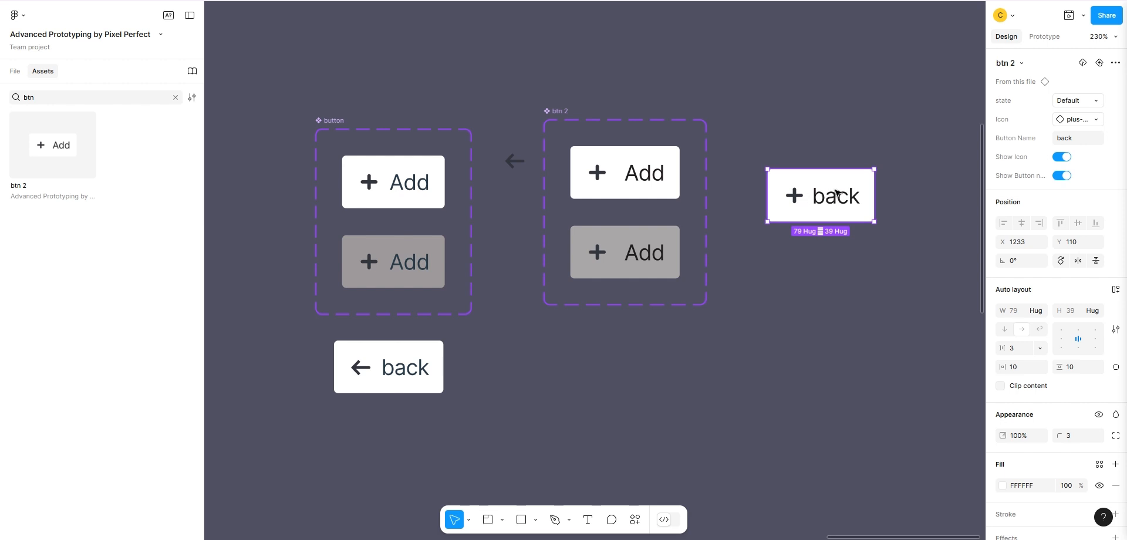
pyautogui.click(1097, 120)
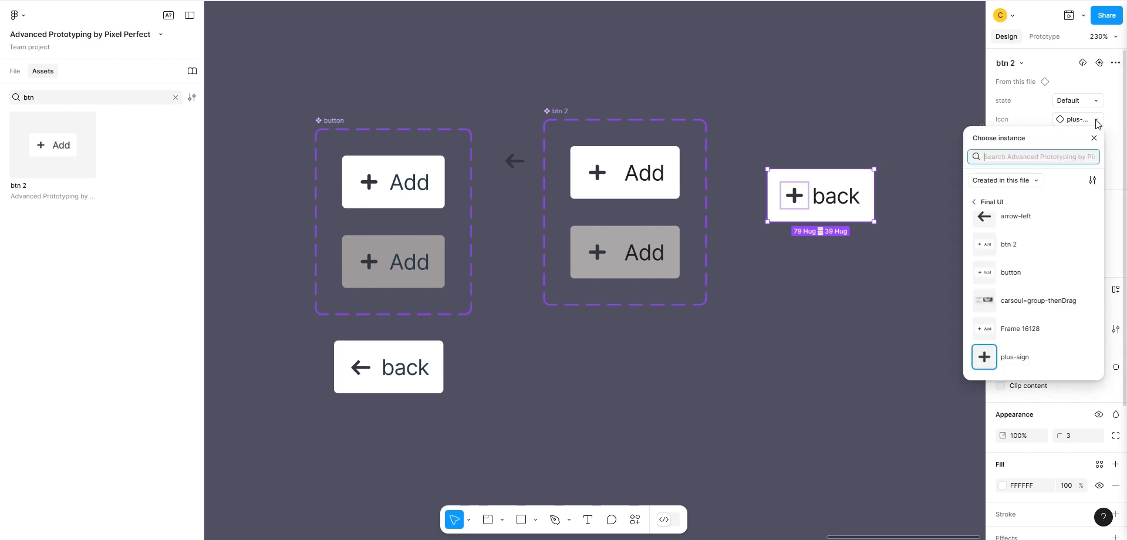
pyautogui.click(1013, 215)
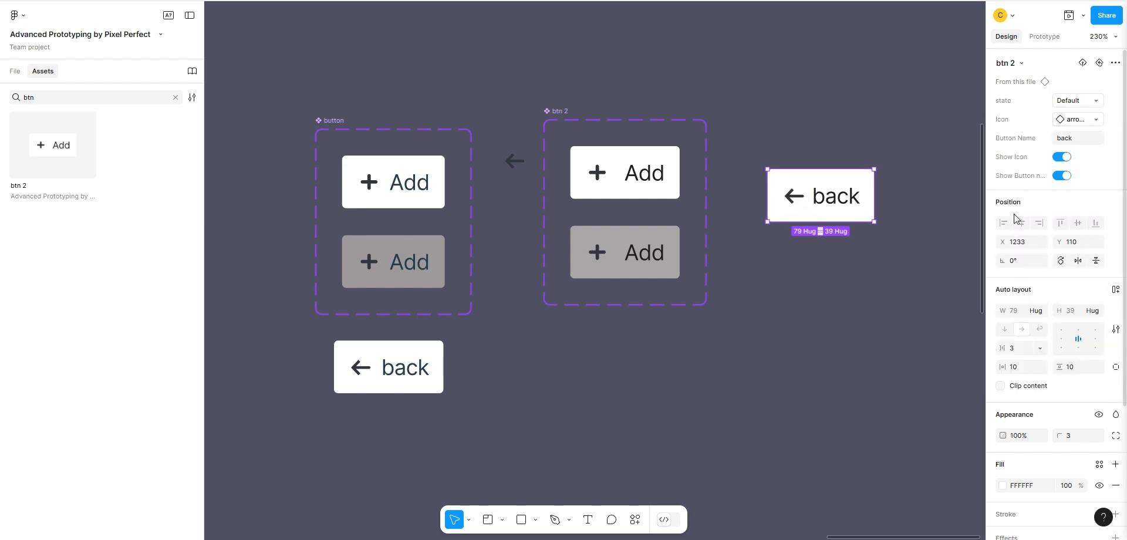
# Compare the page folders offered for the instance's icon swap with the file's page list, leaving the icon choice as it is.
pyautogui.click(1095, 120)
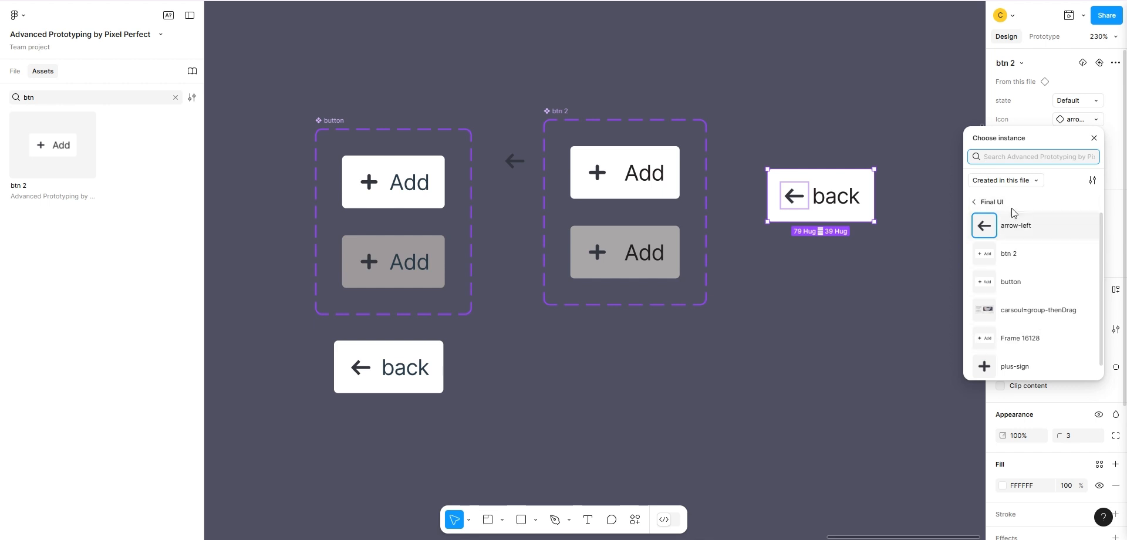
pyautogui.click(975, 205)
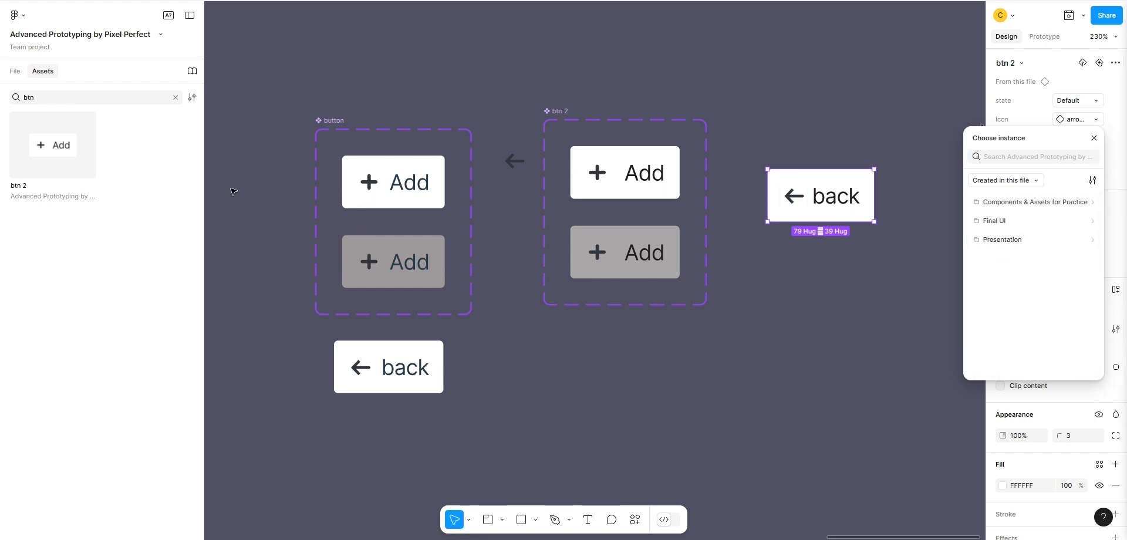
pyautogui.click(16, 73)
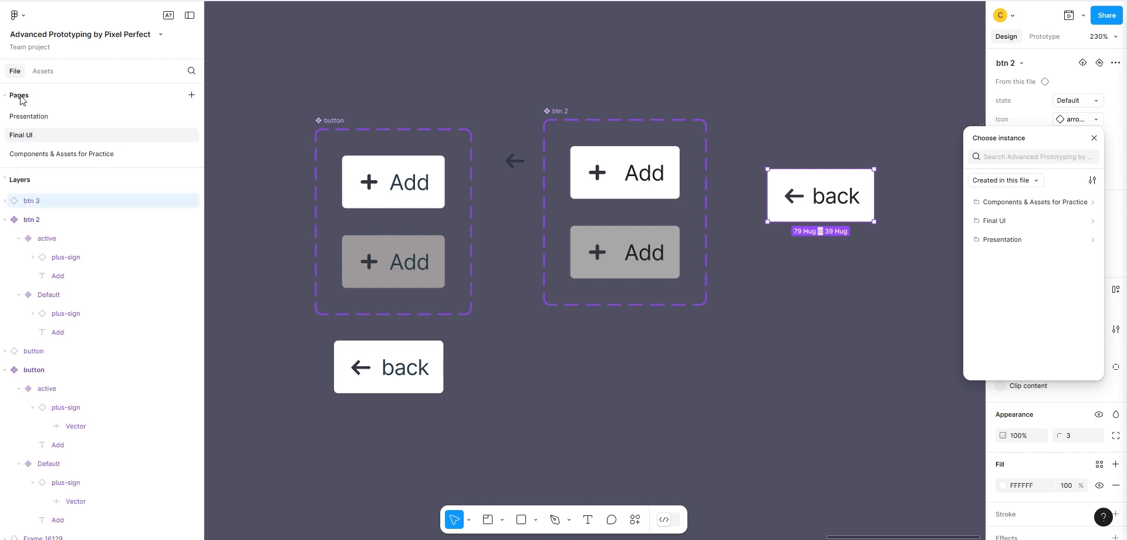
pyautogui.click(1033, 181)
pyautogui.click(1033, 181)
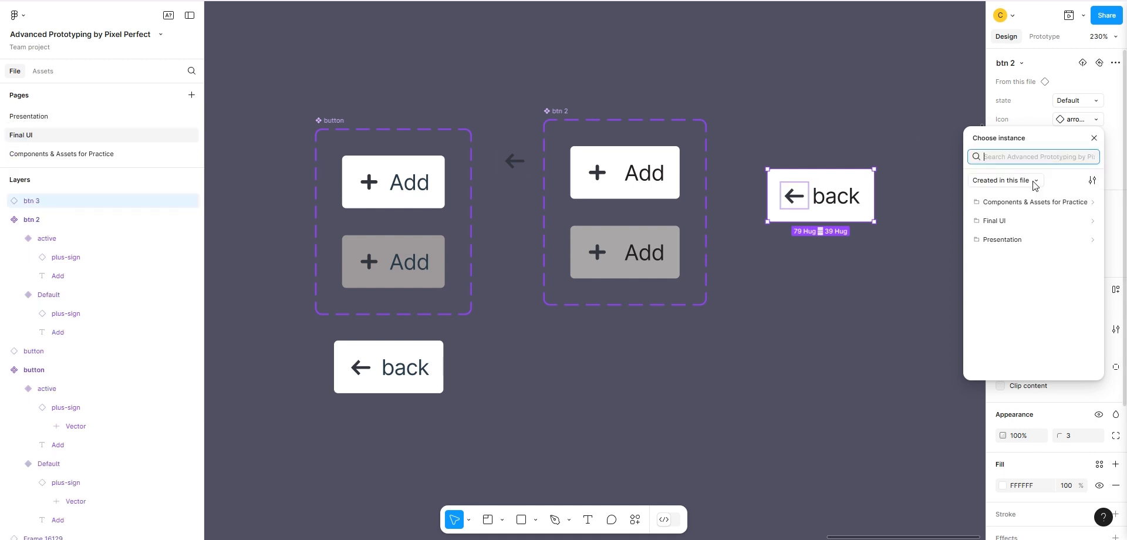
pyautogui.click(1093, 138)
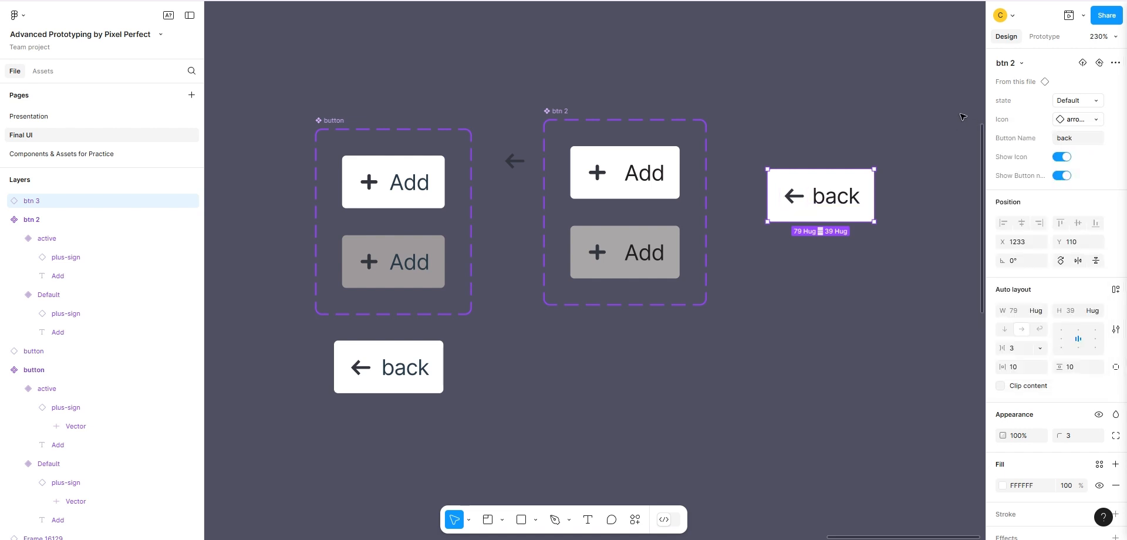
pyautogui.click(909, 164)
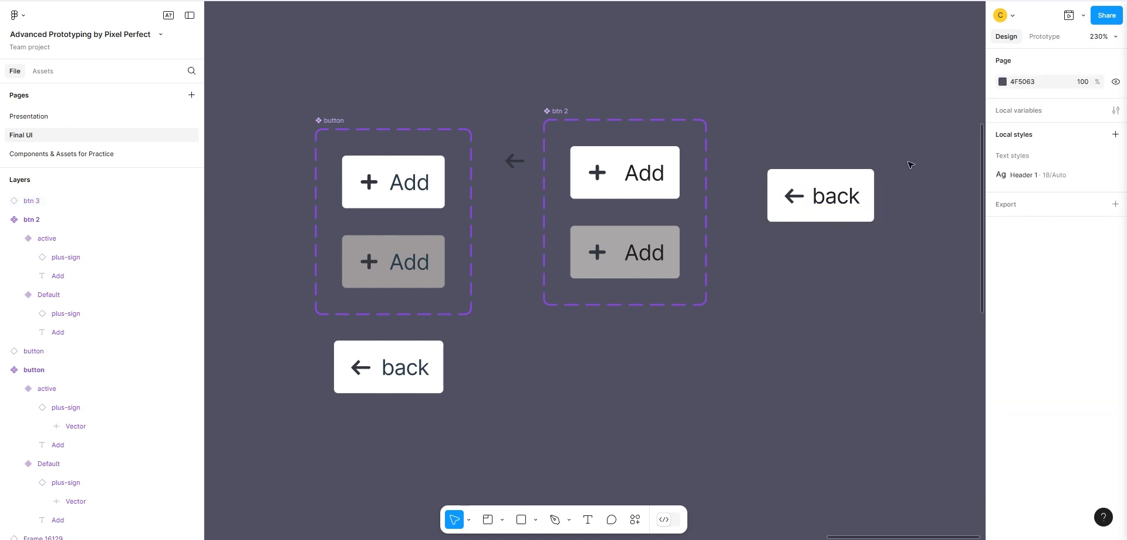